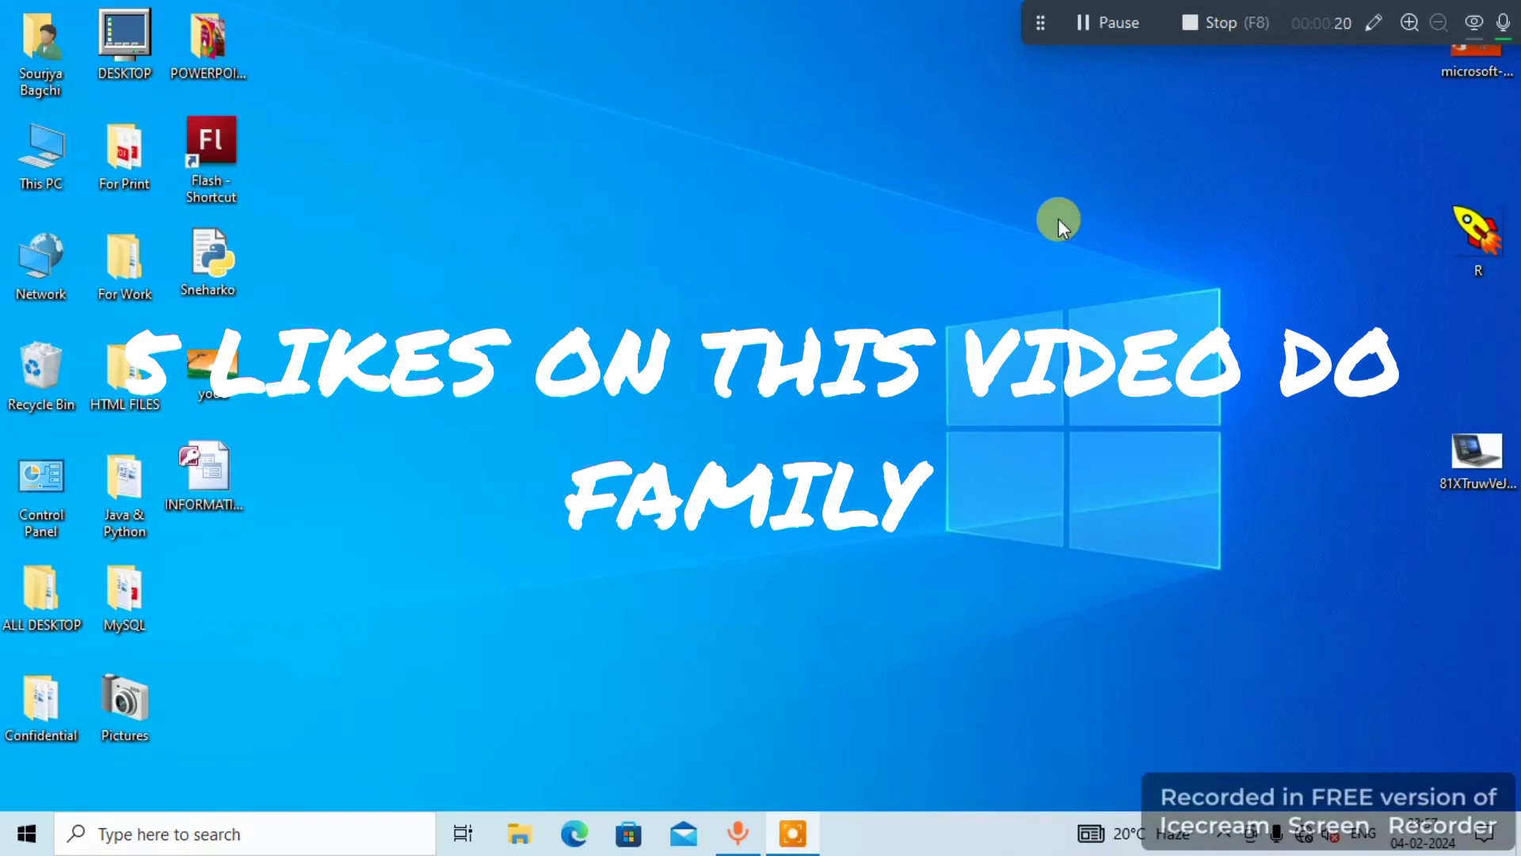
# - Open the INFORMATION database from the desktop and enable its blocked content
pyautogui.click(226, 473)
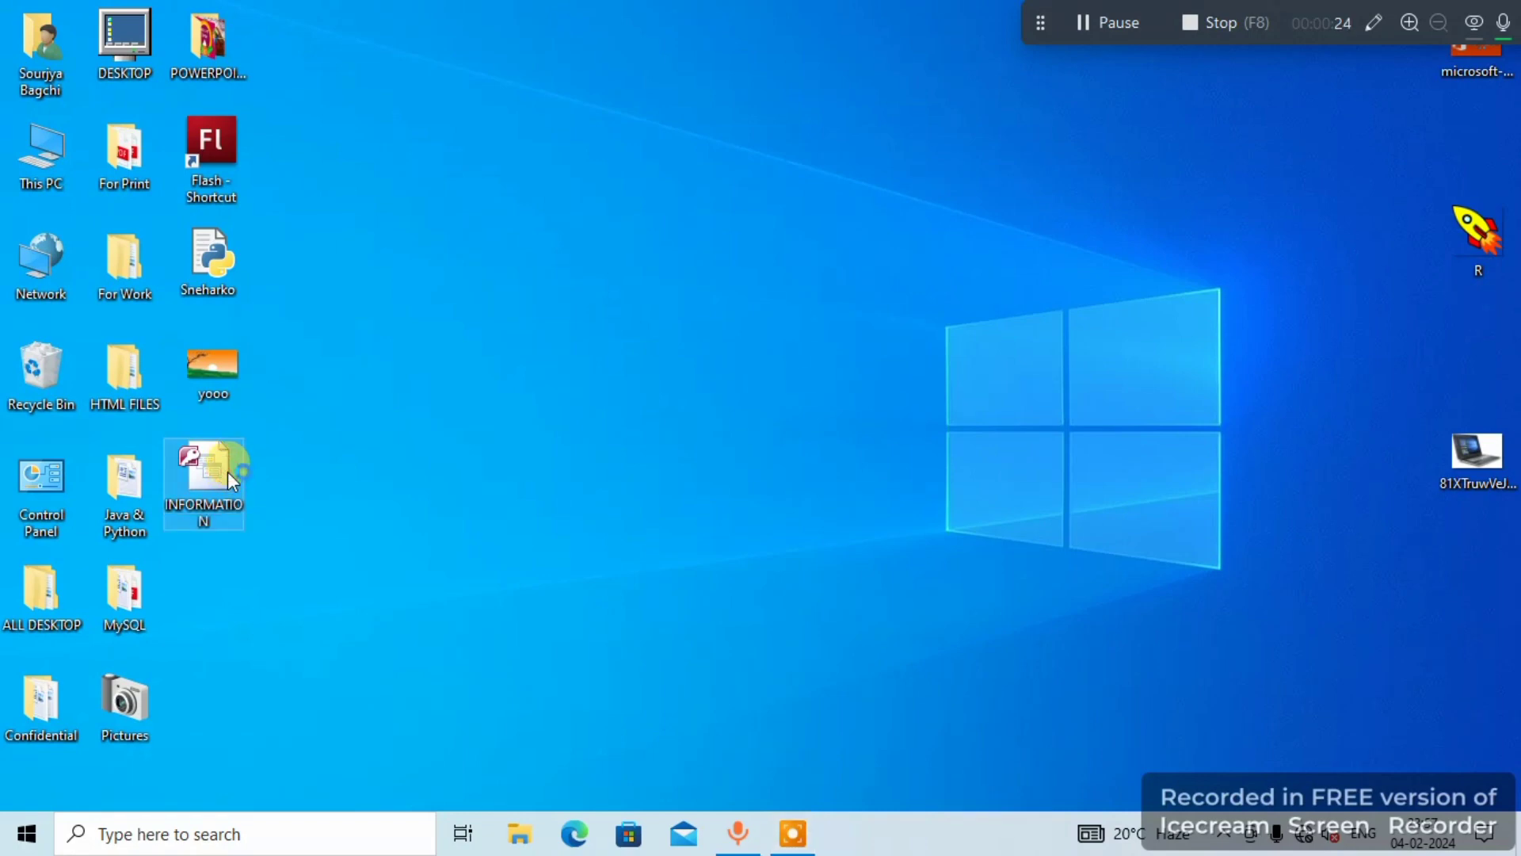
pyautogui.doubleClick(226, 472)
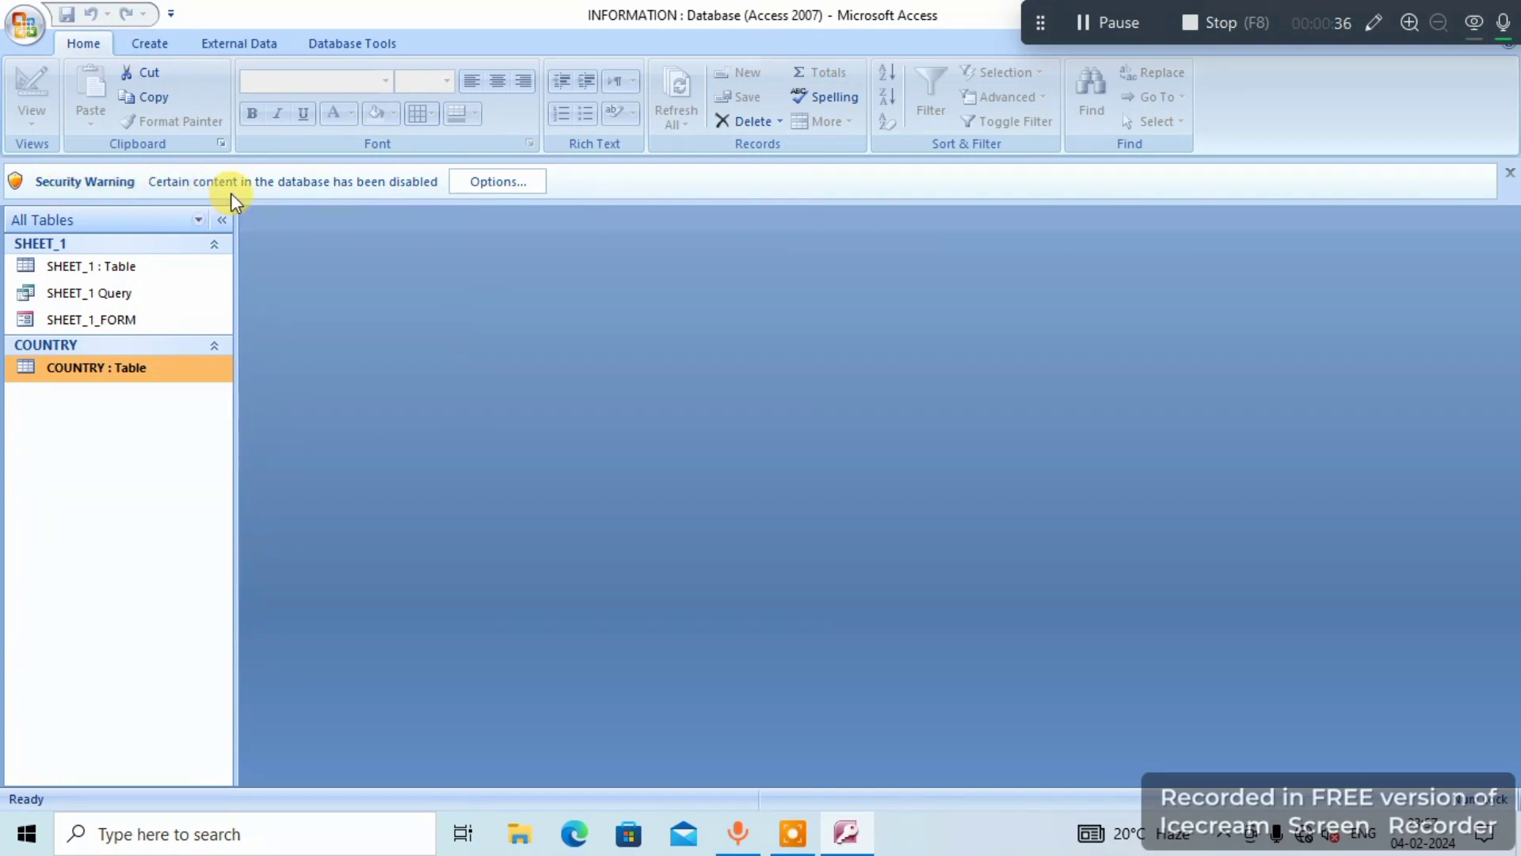
pyautogui.click(542, 182)
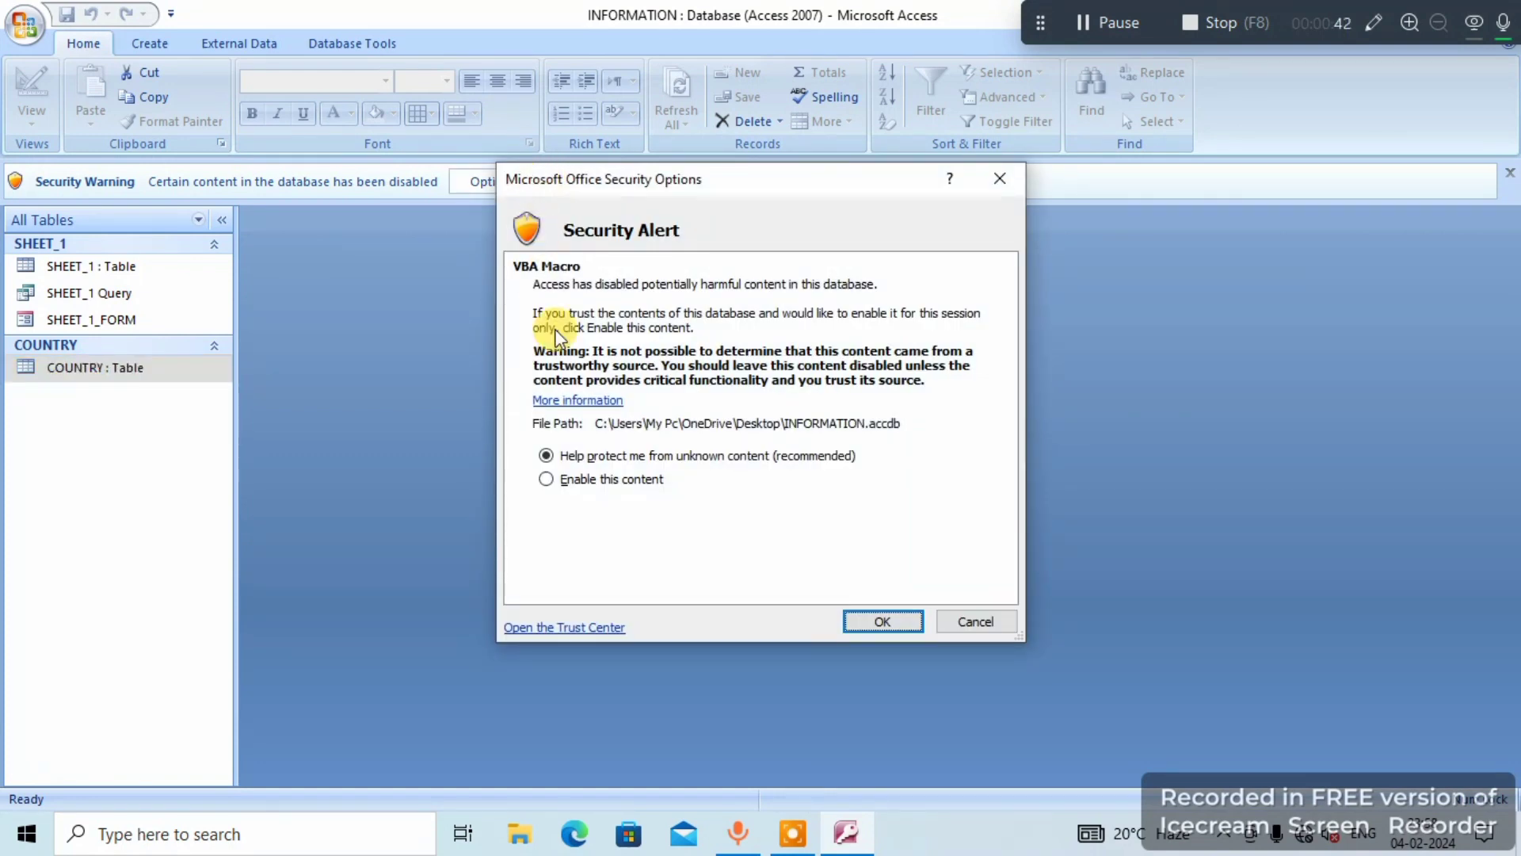
pyautogui.click(585, 480)
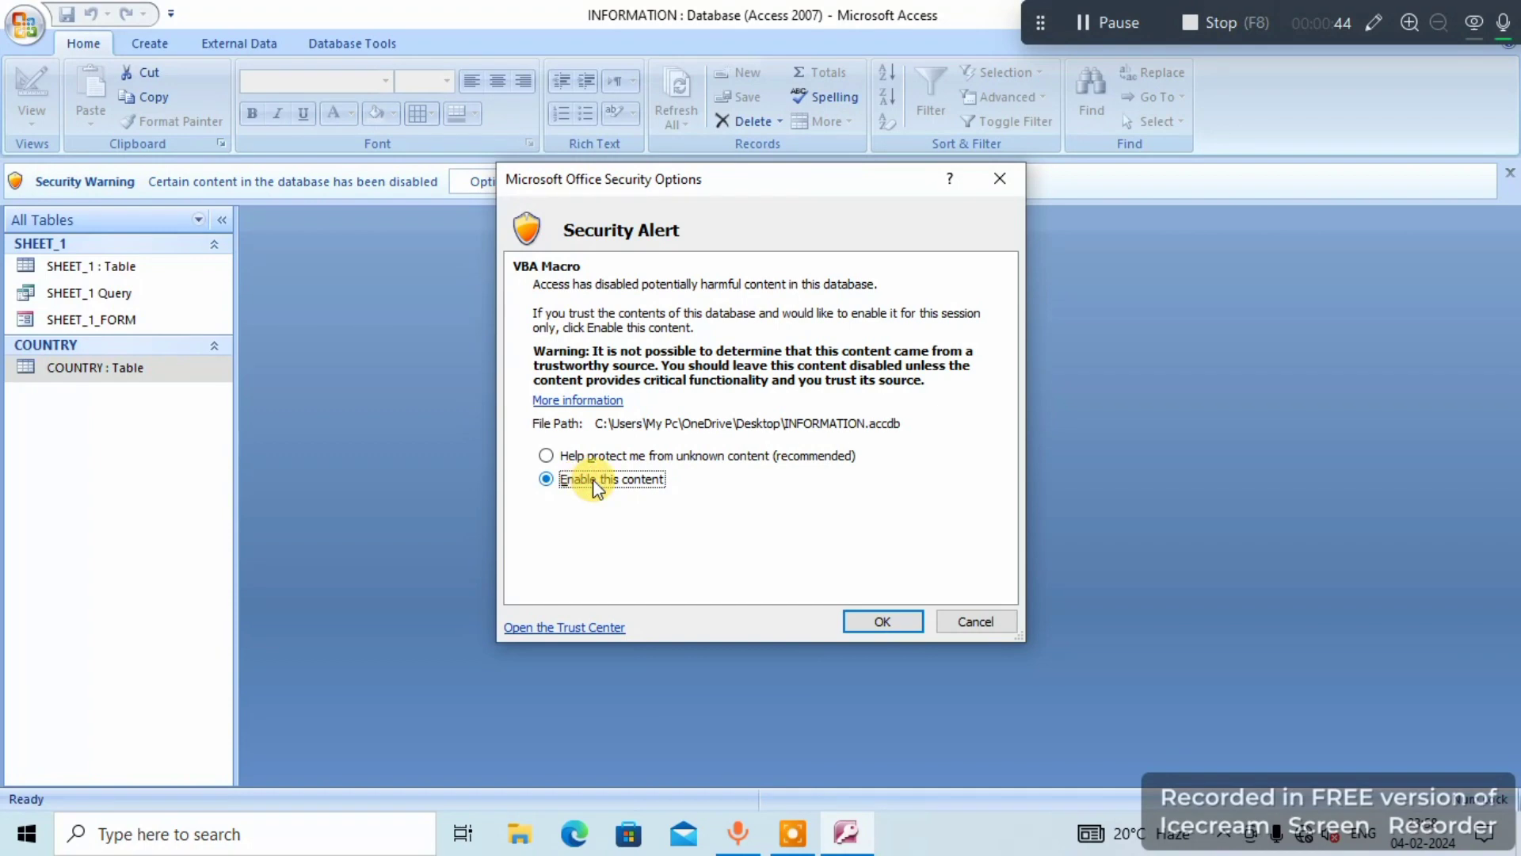
pyautogui.click(885, 620)
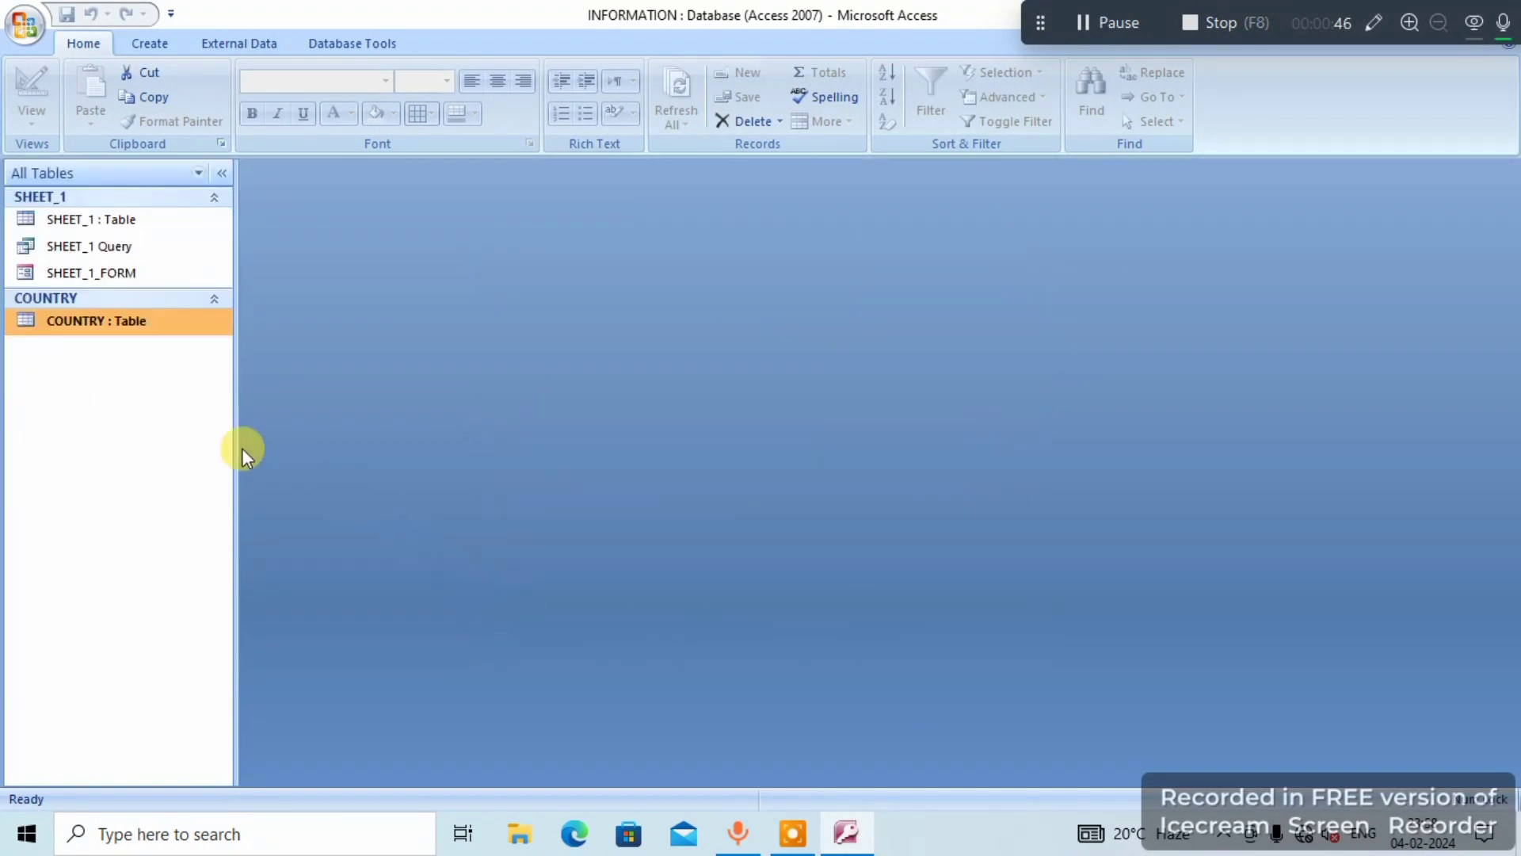
# - Open the SHEET_1 and COUNTRY tables to examine their records, and return to SHEET_1
pyautogui.doubleClick(135, 221)
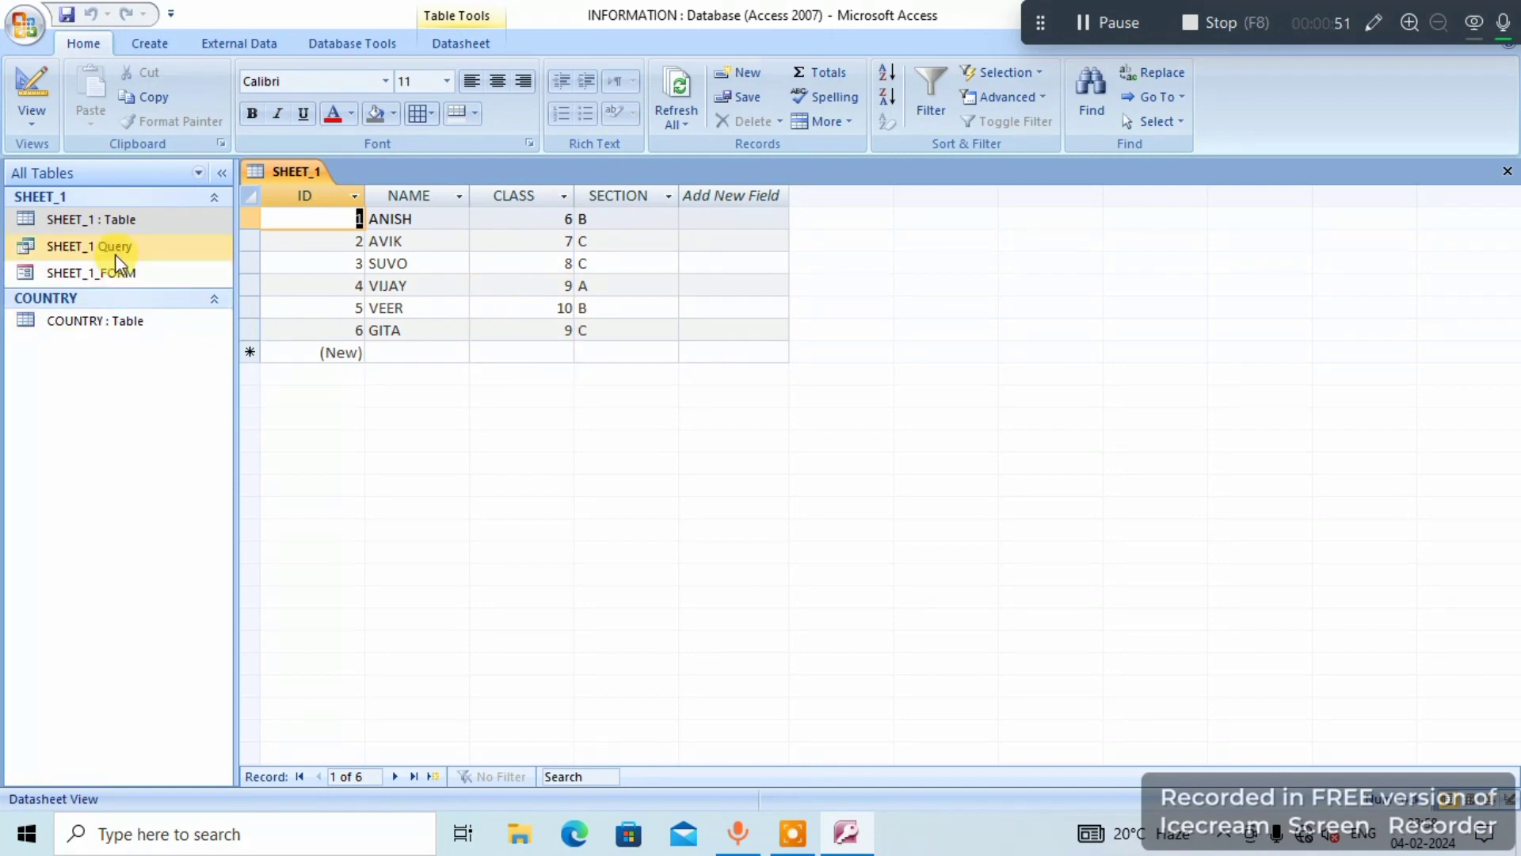
pyautogui.click(147, 321)
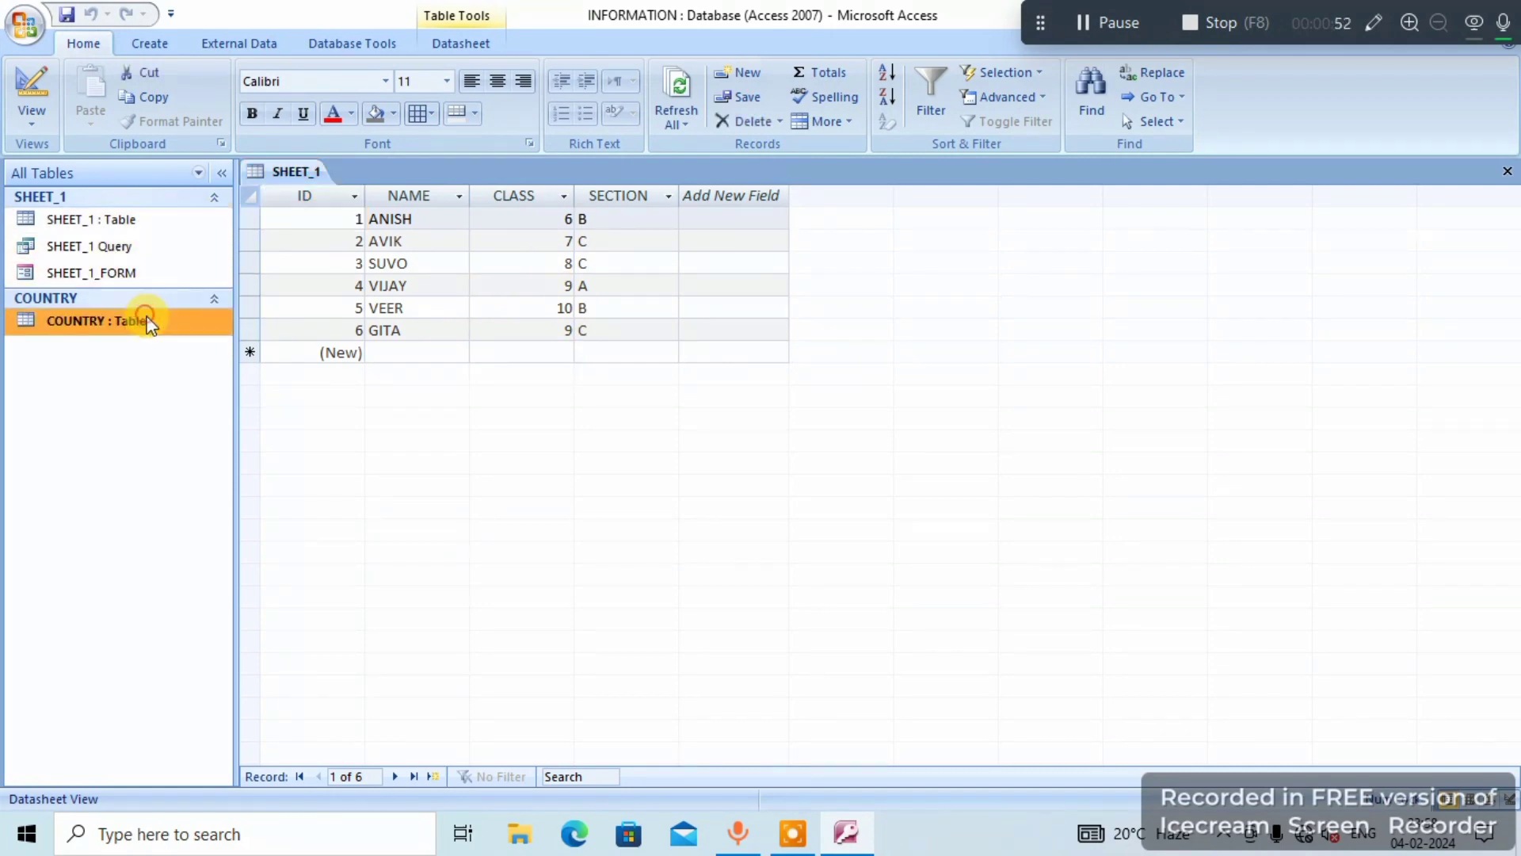
pyautogui.doubleClick(148, 322)
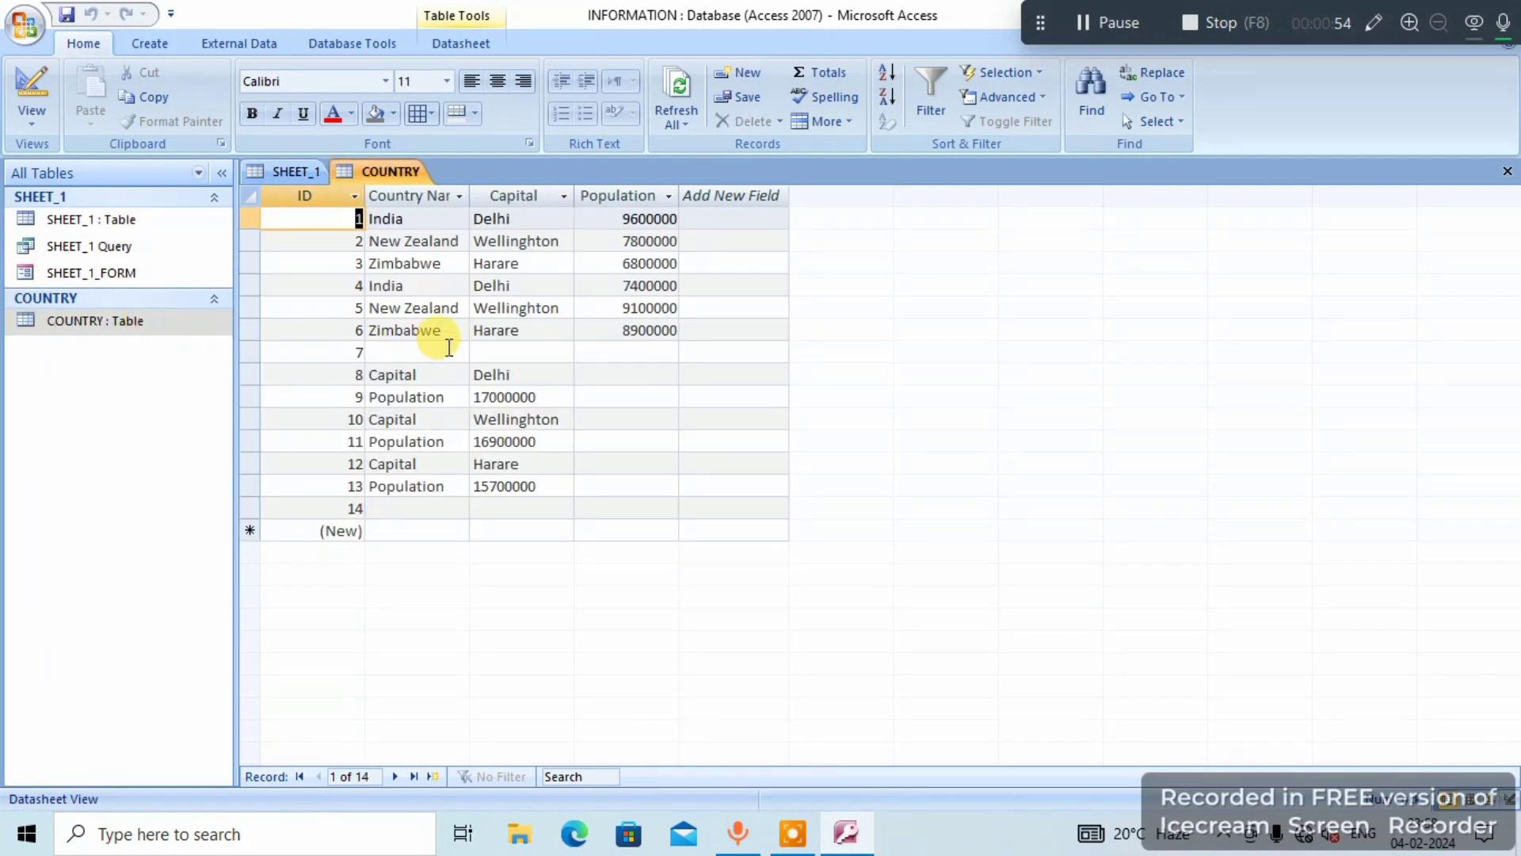
pyautogui.doubleClick(136, 220)
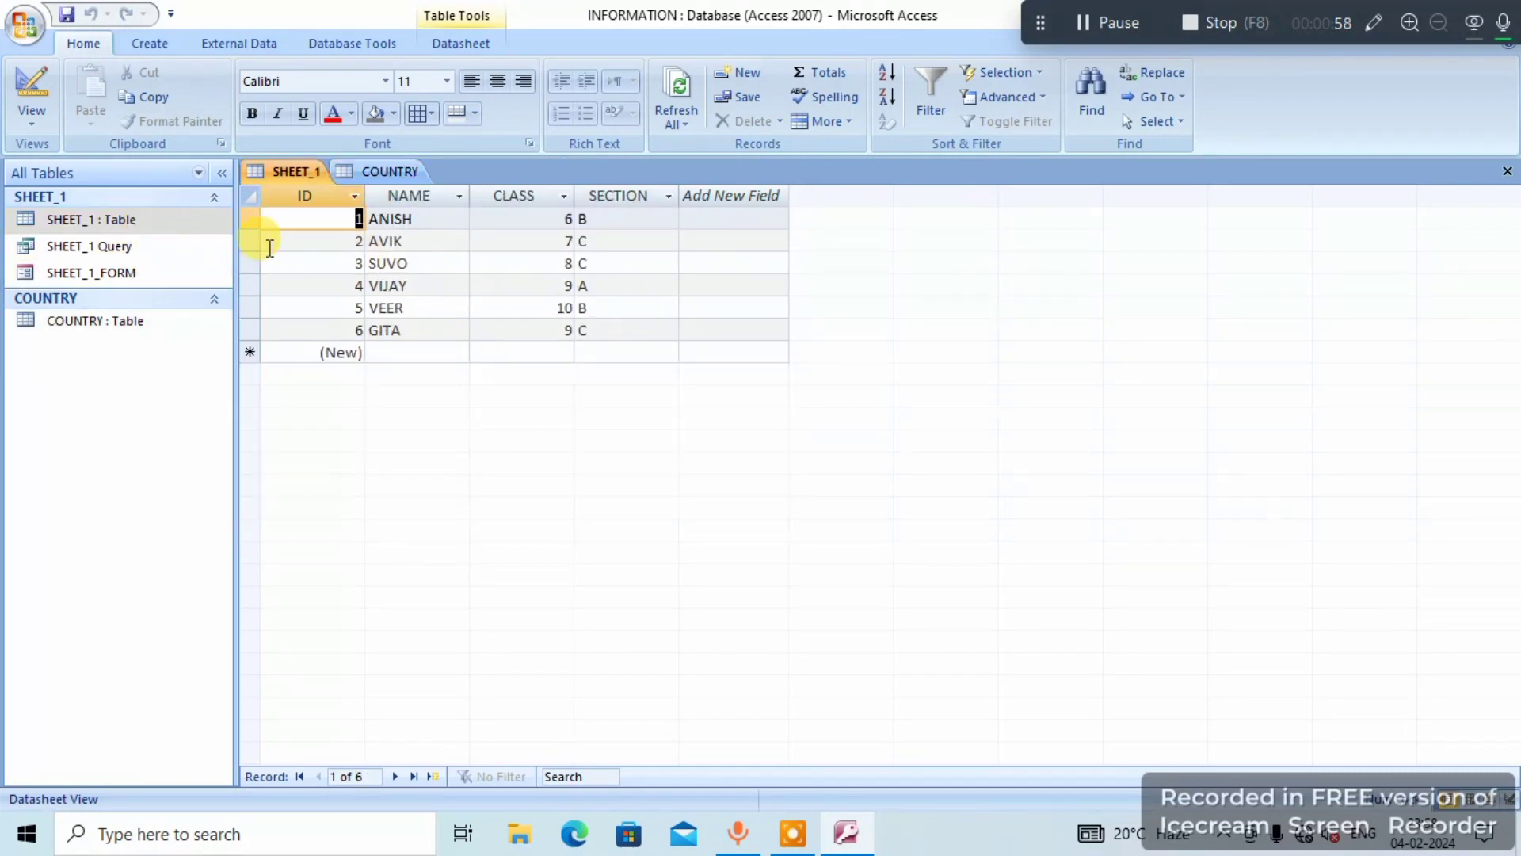
# - Create a new blank table and close the COUNTRY table
pyautogui.click(161, 45)
pyautogui.click(20, 119)
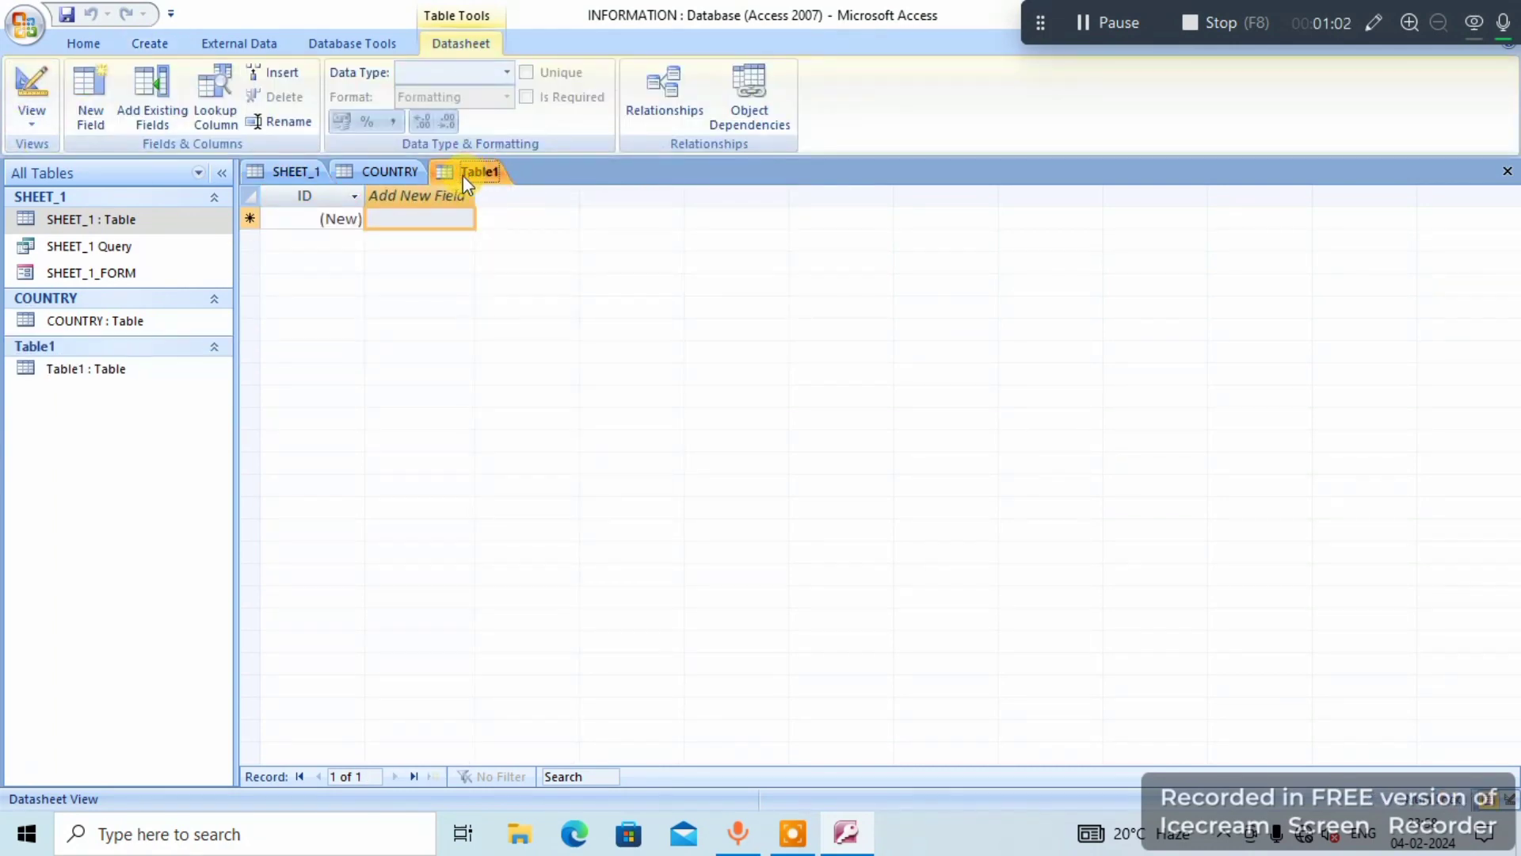
pyautogui.click(288, 171)
pyautogui.click(362, 169)
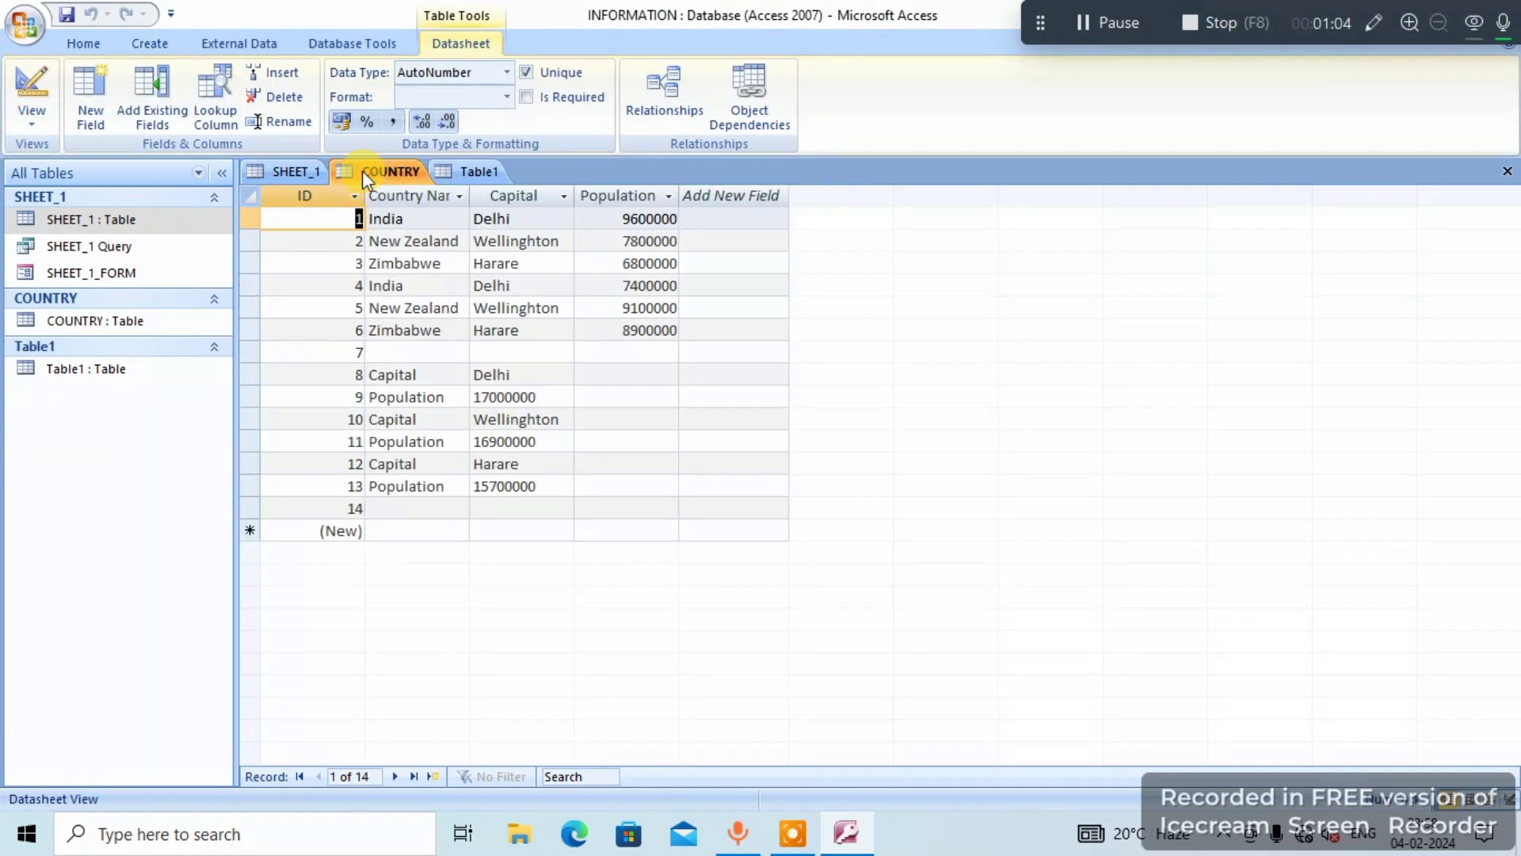
pyautogui.rightClick(363, 169)
pyautogui.click(372, 210)
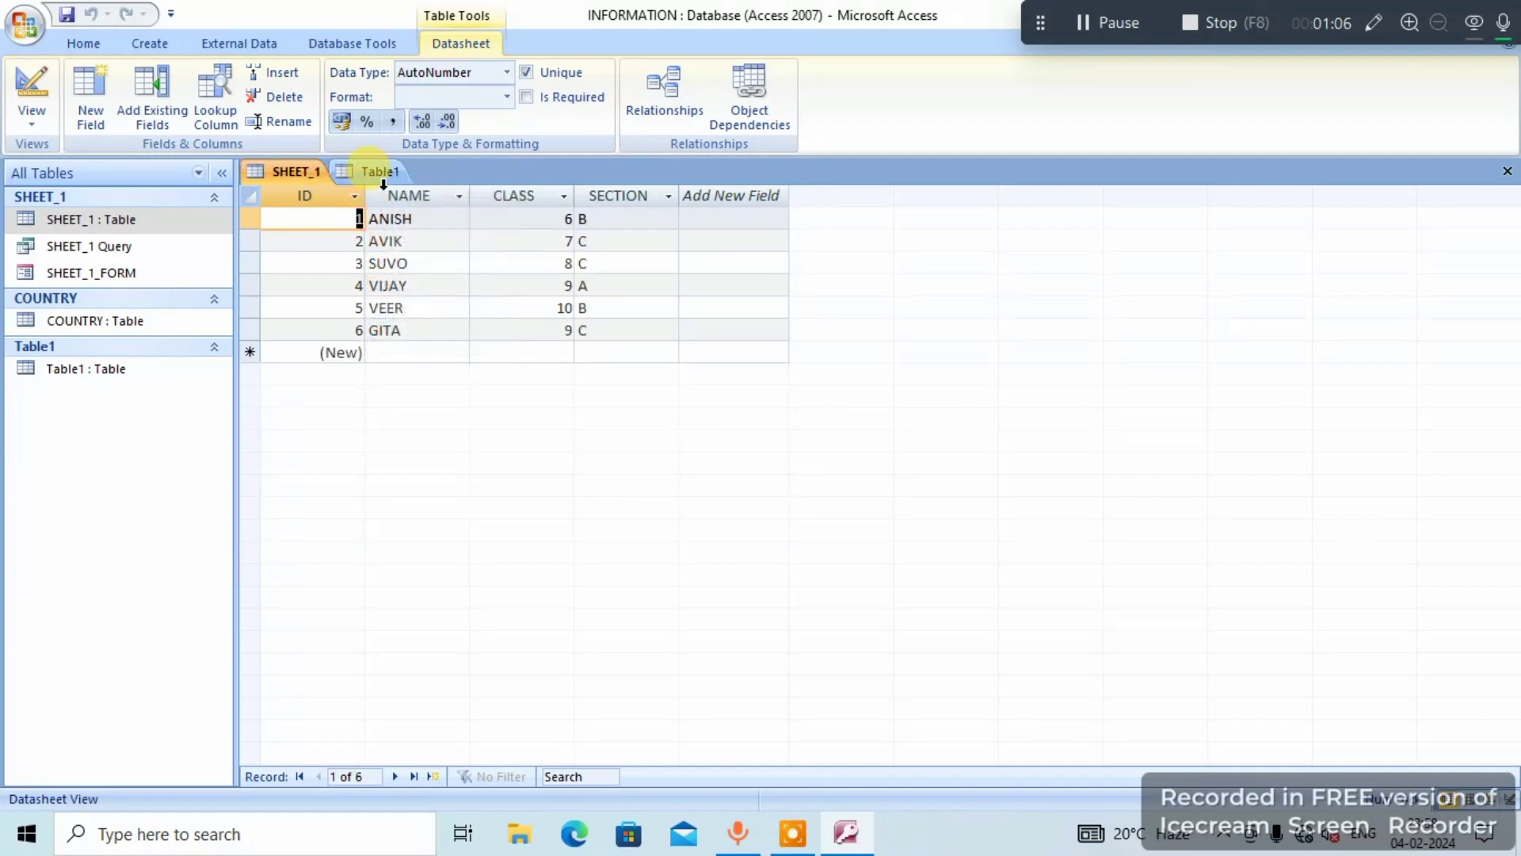
# - Save the new blank table under the name SHEET_2
pyautogui.click(377, 171)
pyautogui.rightClick(388, 173)
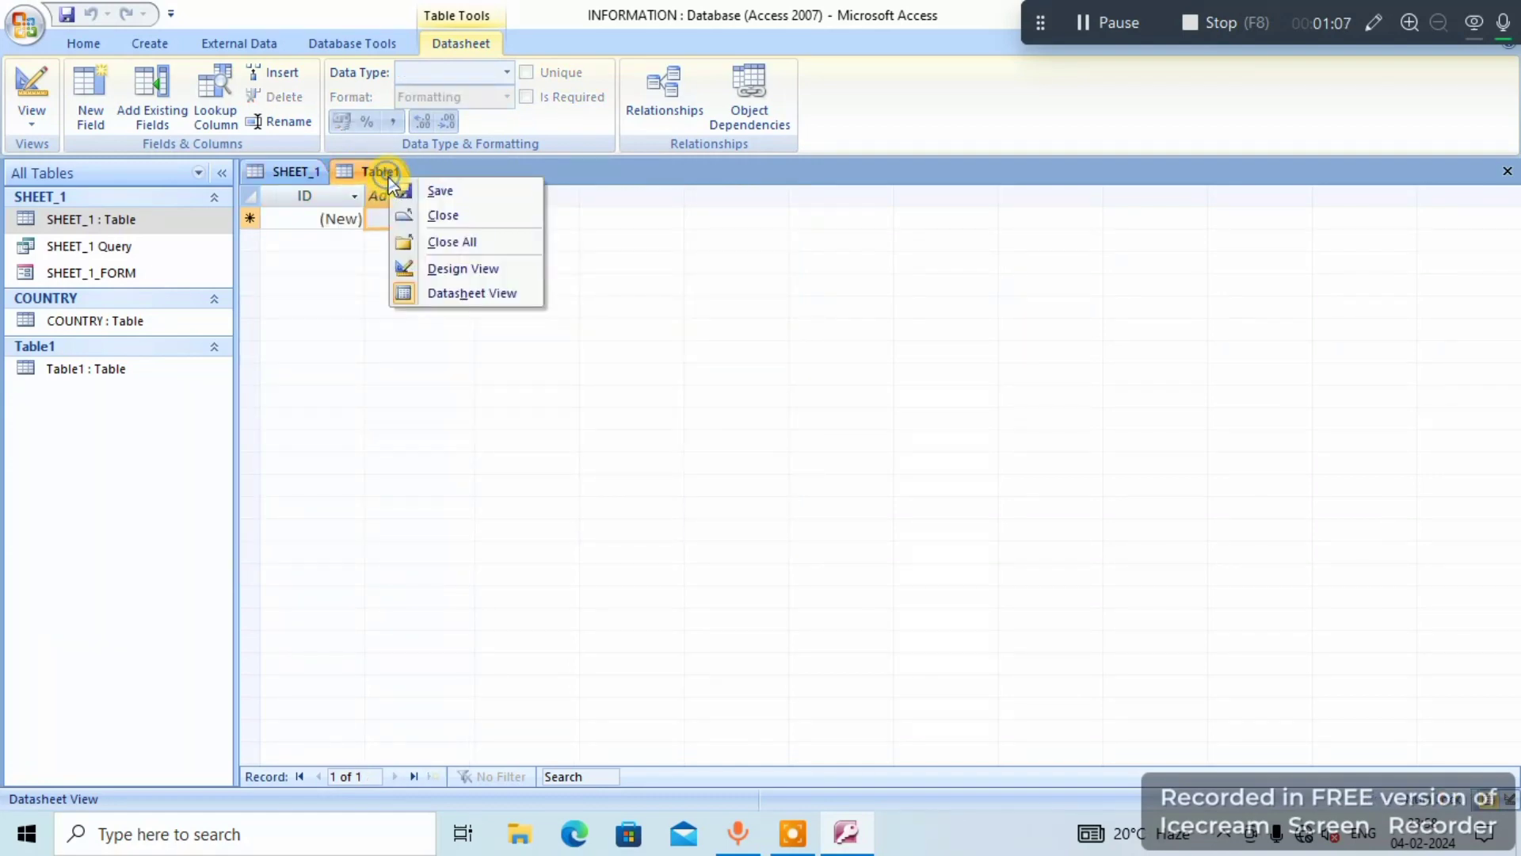
pyautogui.click(436, 191)
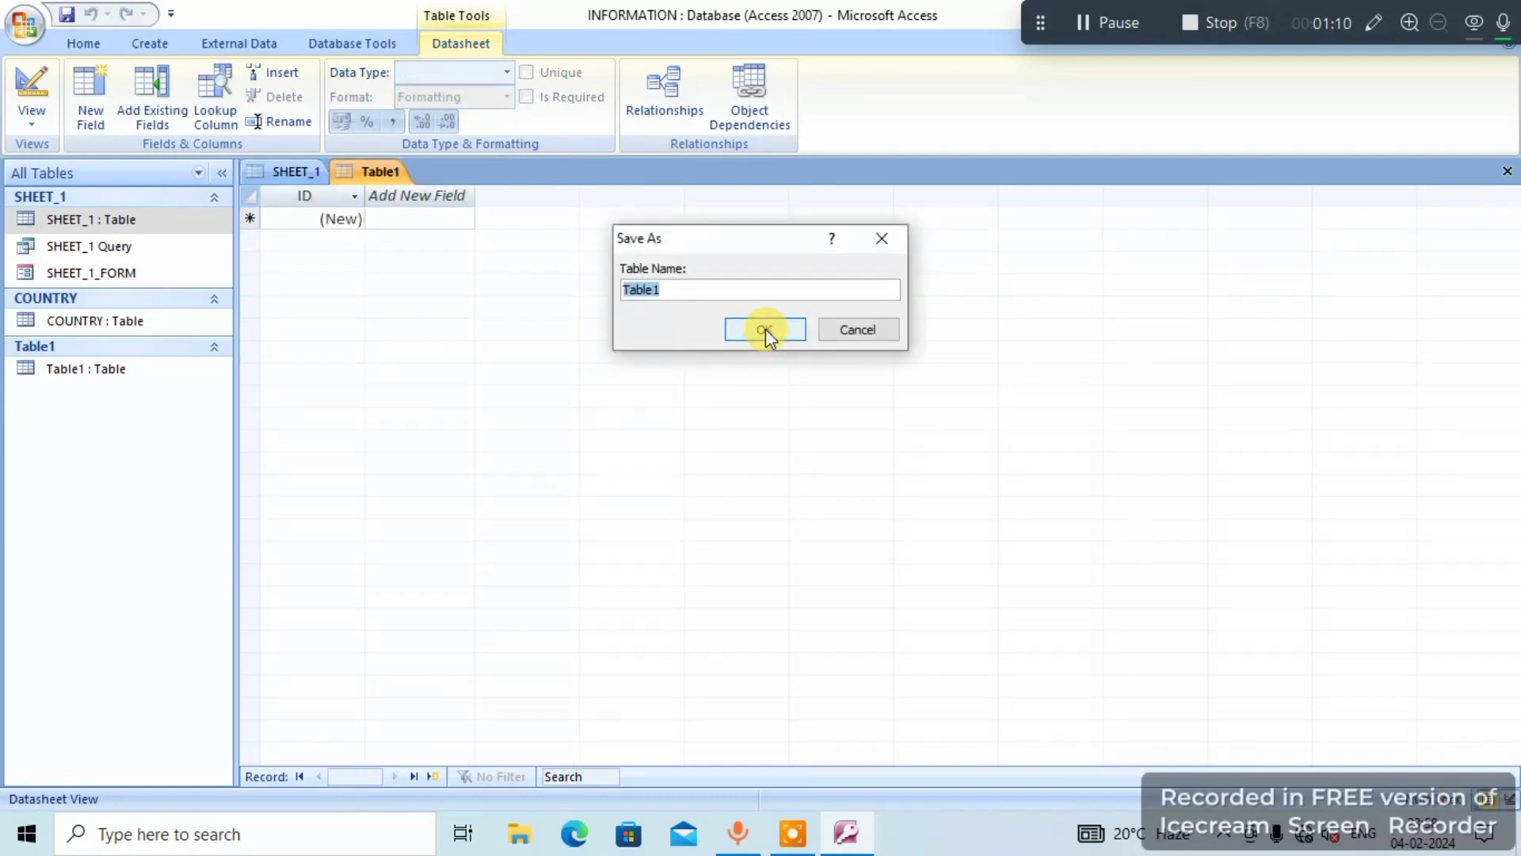
pyautogui.press('BackSpace')
pyautogui.click(764, 329)
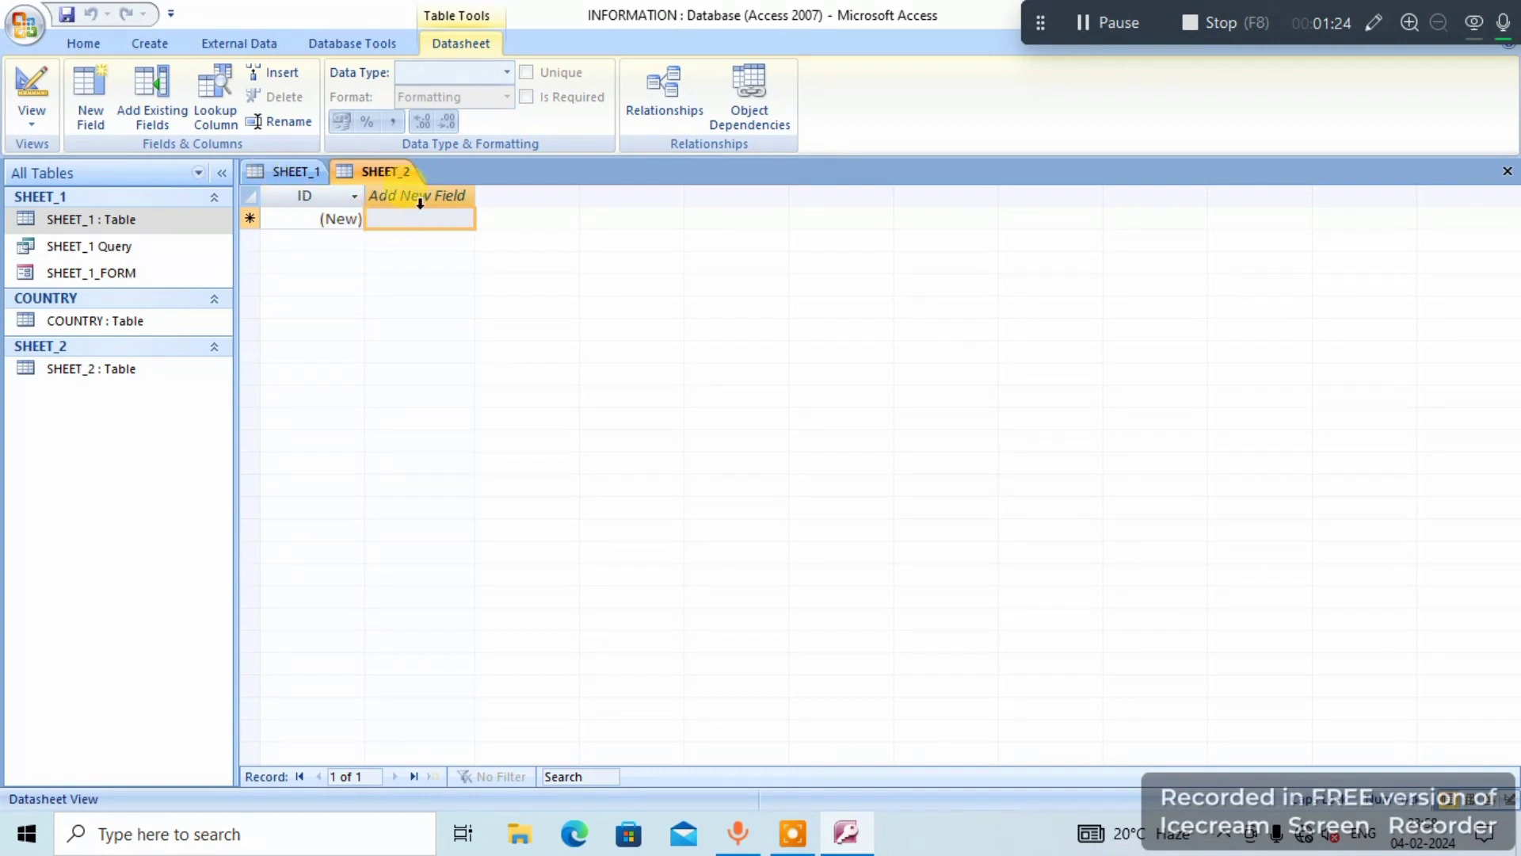
# - Show SHEET_2 in Design View and add an ADDRESS field with the Text data type below ID
pyautogui.rightClick(376, 168)
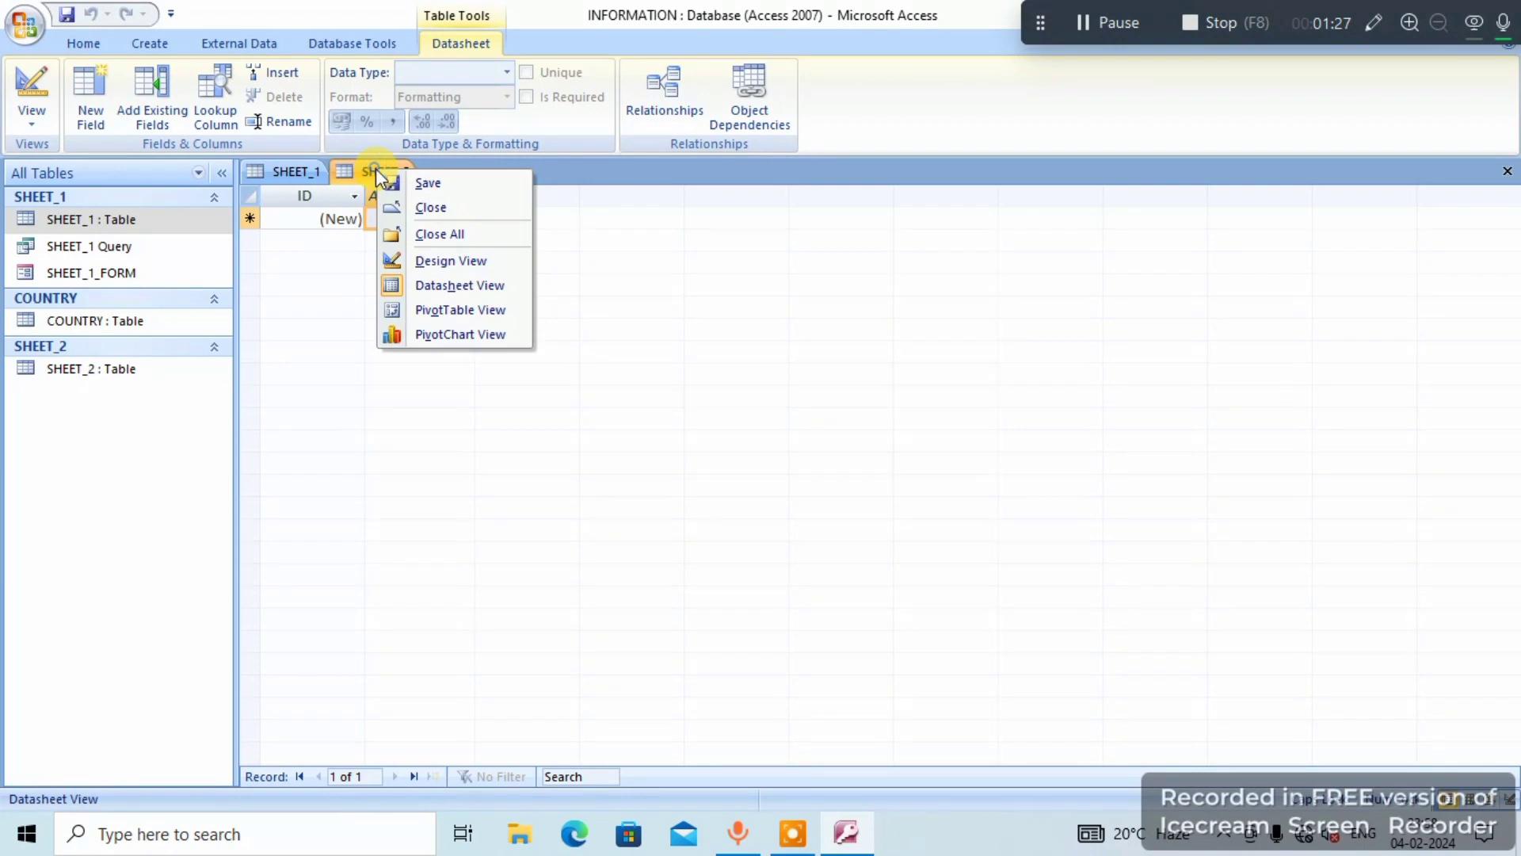
pyautogui.click(459, 268)
pyautogui.click(326, 246)
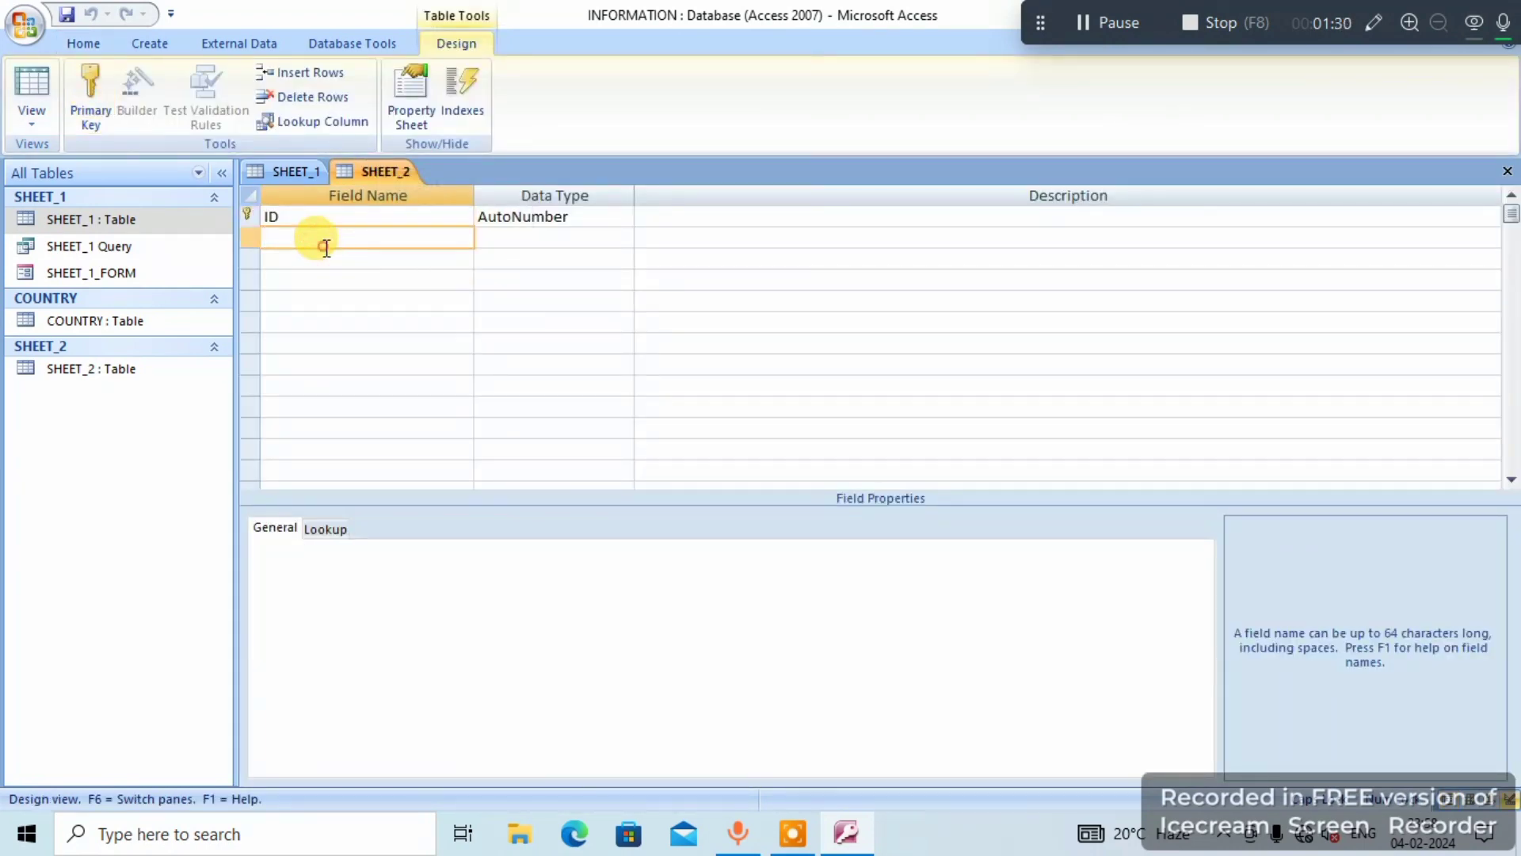
pyautogui.click(288, 169)
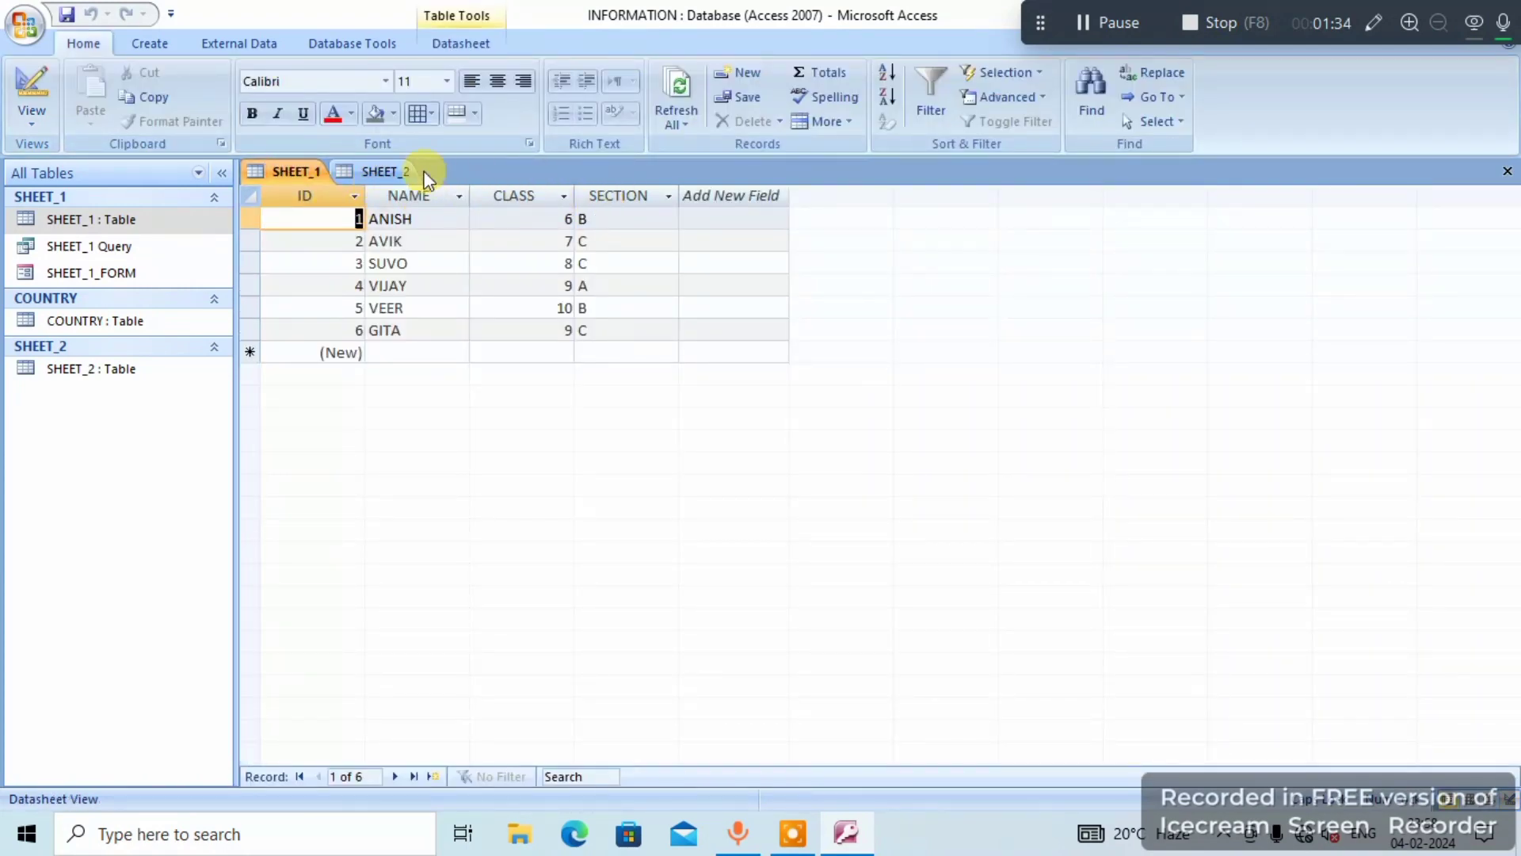
pyautogui.click(387, 170)
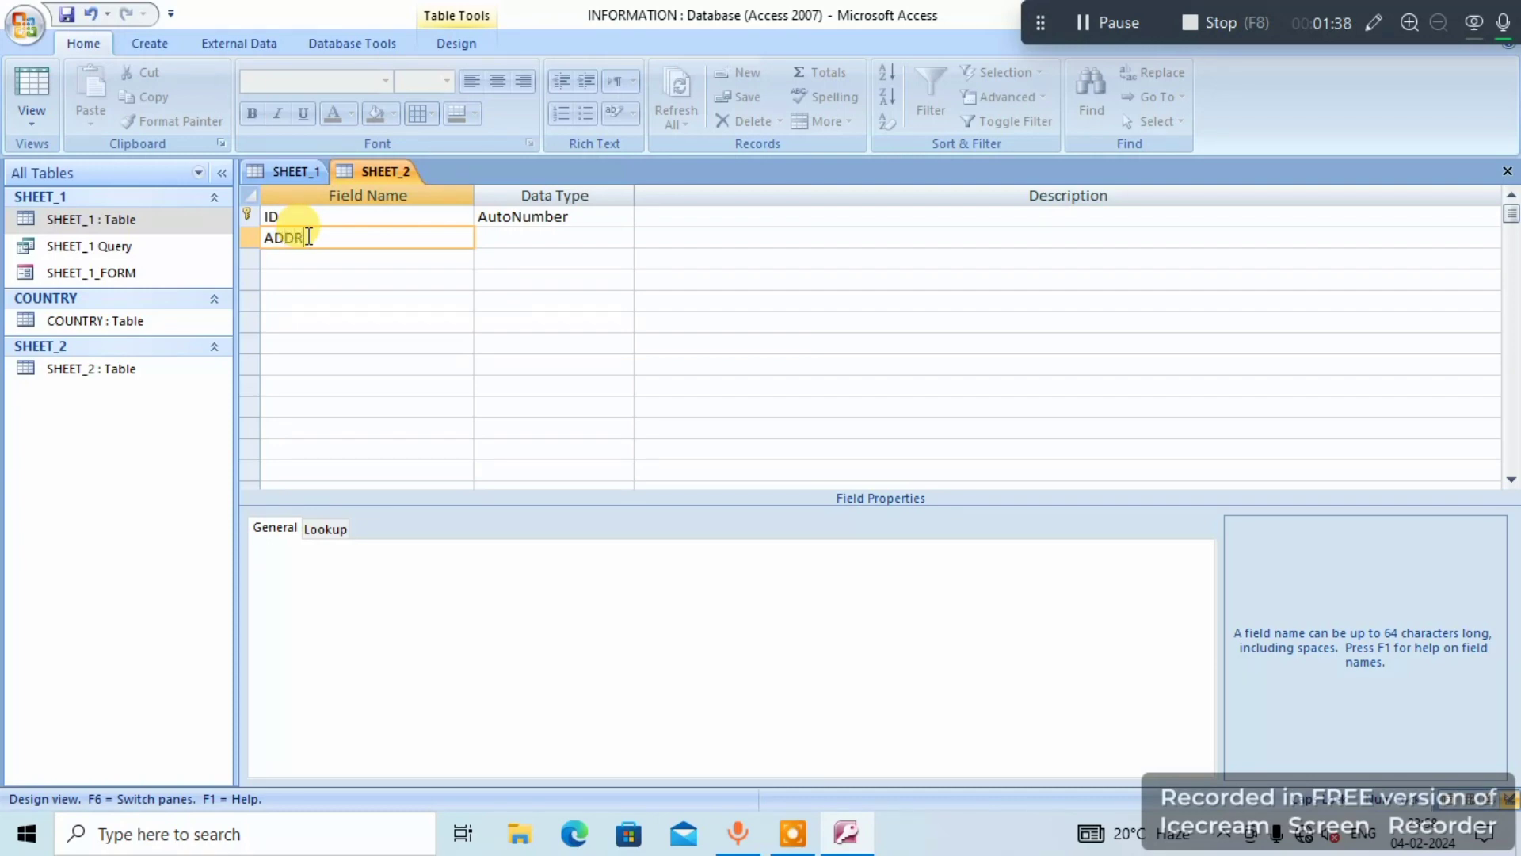
pyautogui.write('ADDRESS')
pyautogui.click(499, 237)
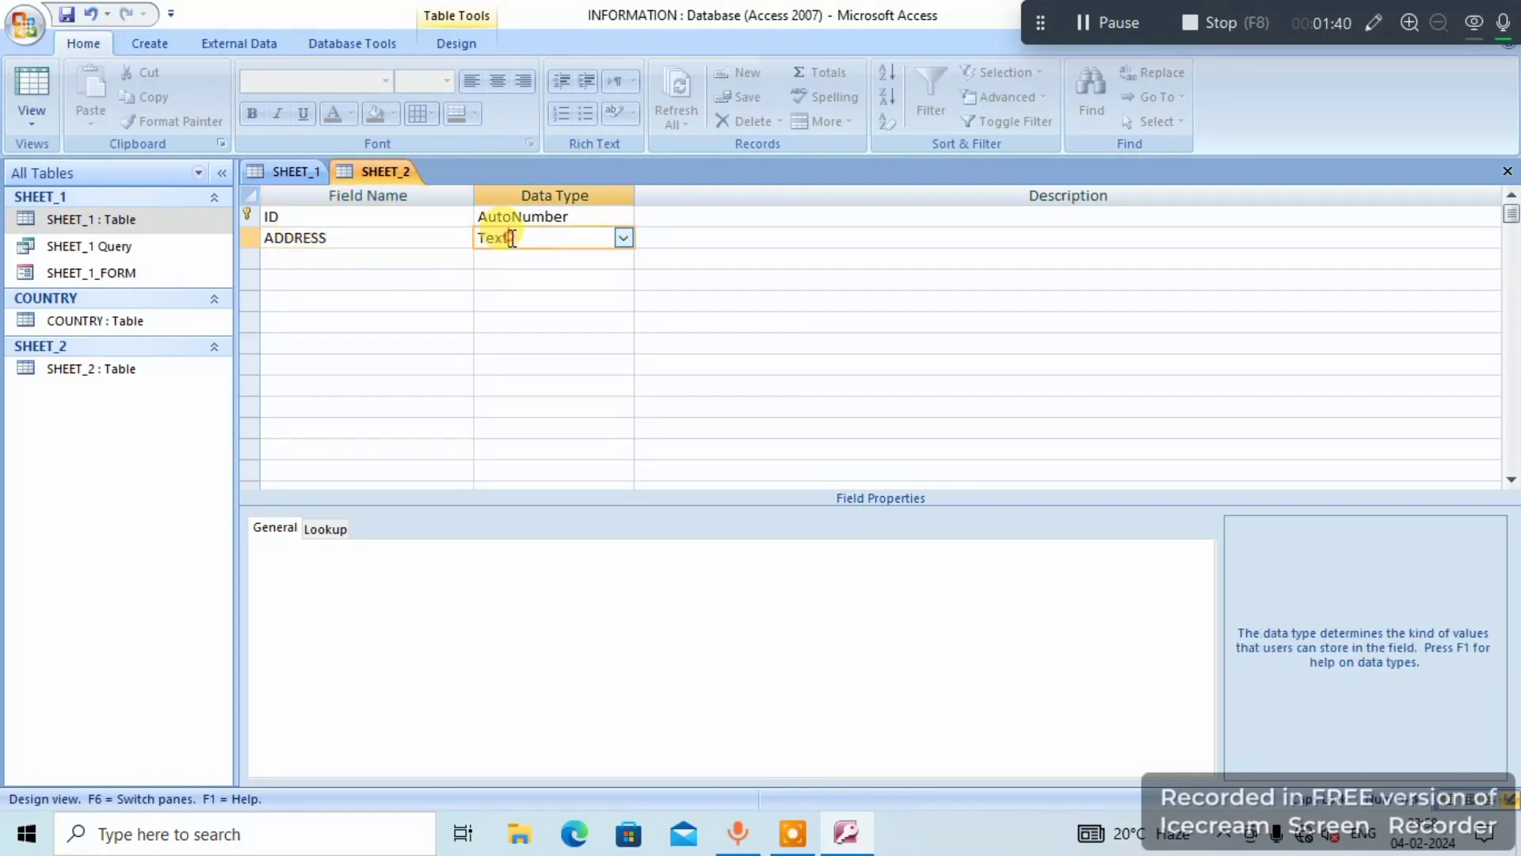
# - Add a PHONE_NUMBER field with the Number data type below ADDRESS
pyautogui.click(335, 260)
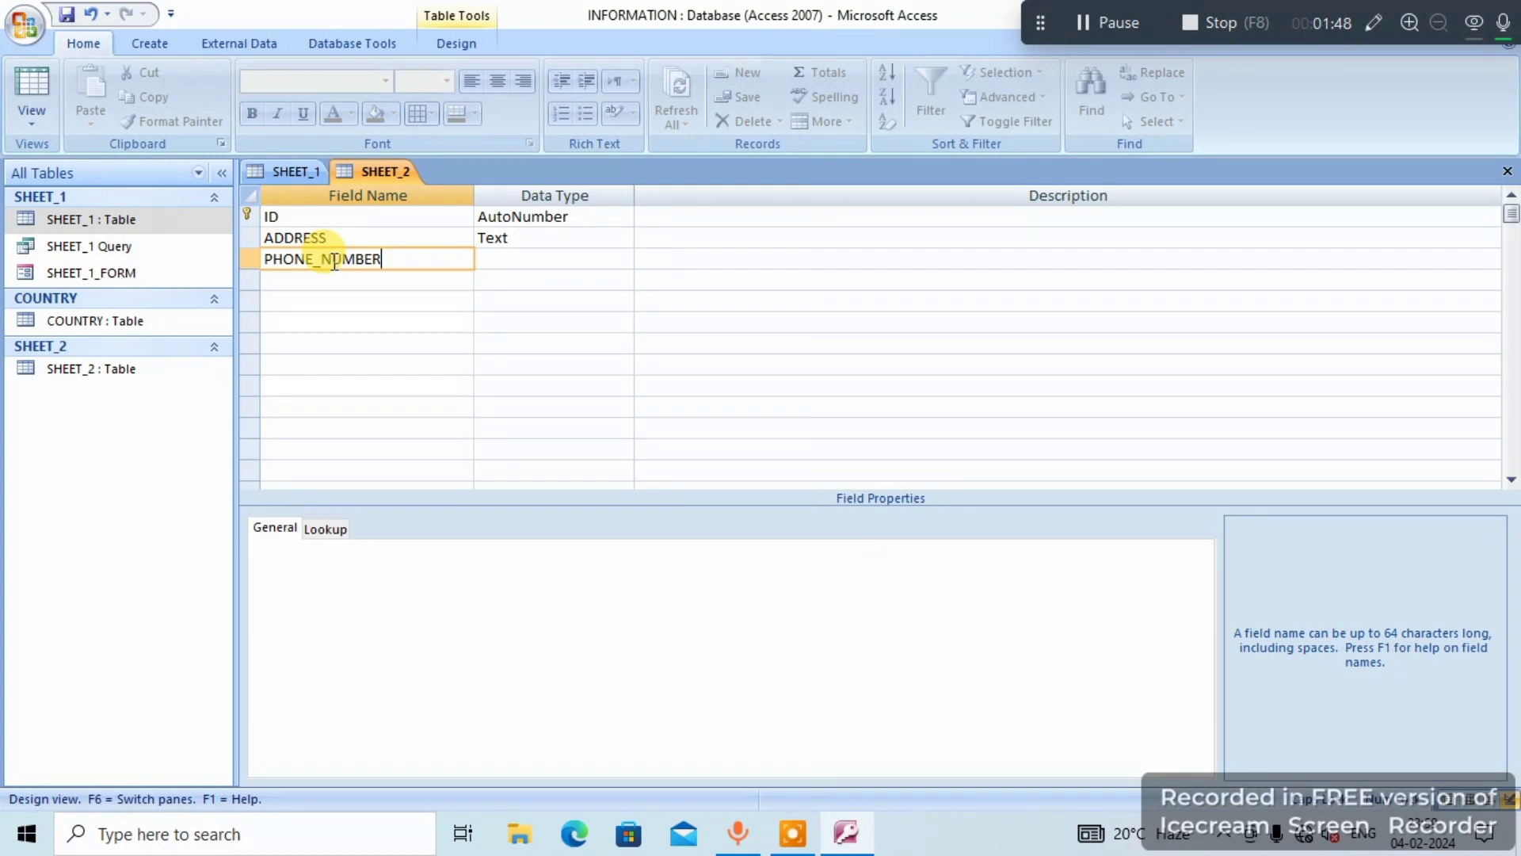
pyautogui.click(498, 261)
pyautogui.click(620, 258)
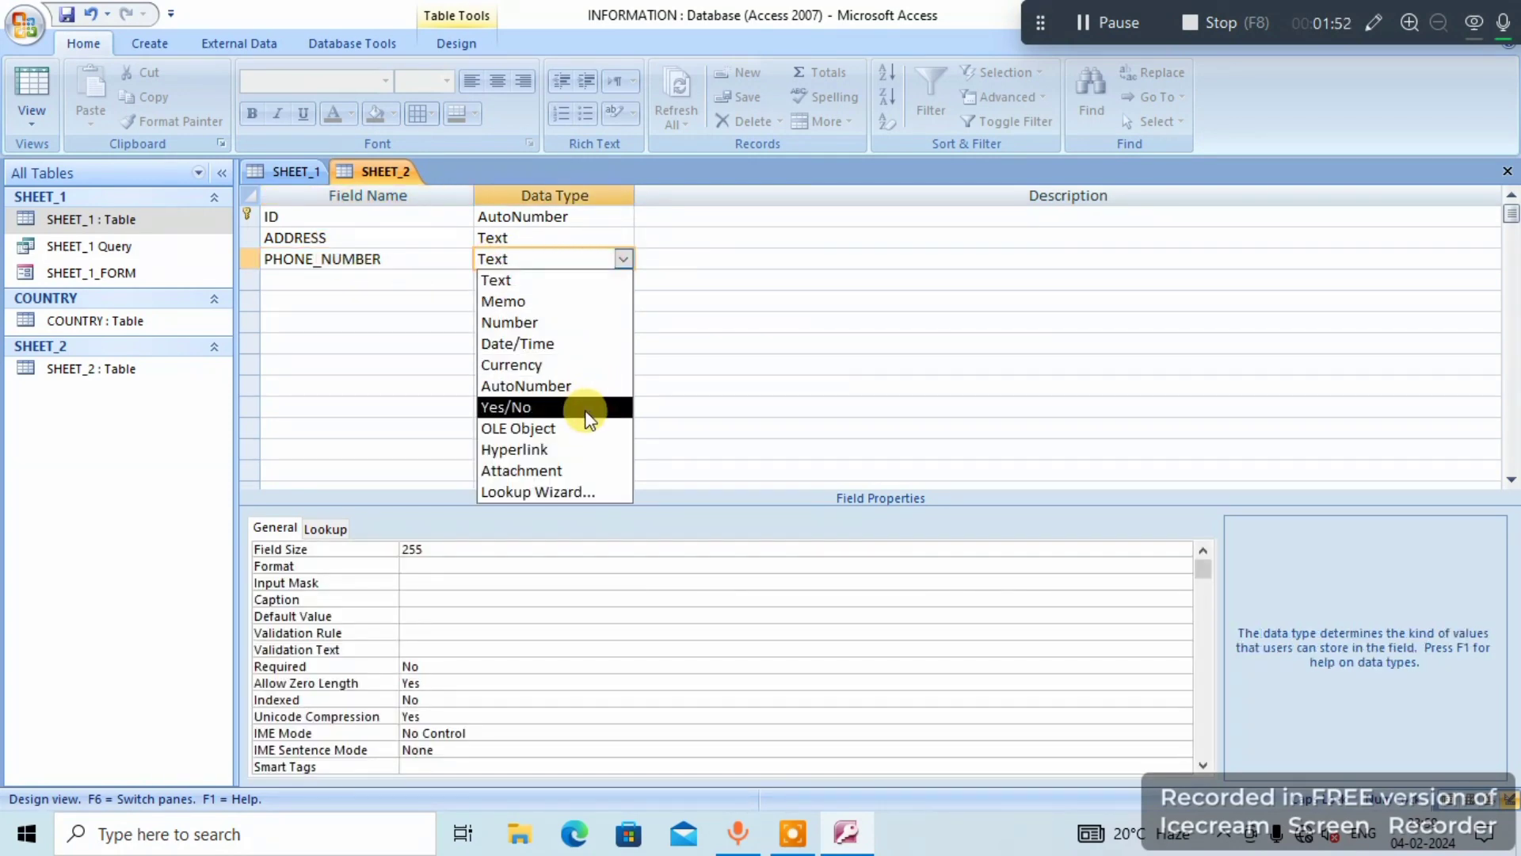
pyautogui.click(586, 323)
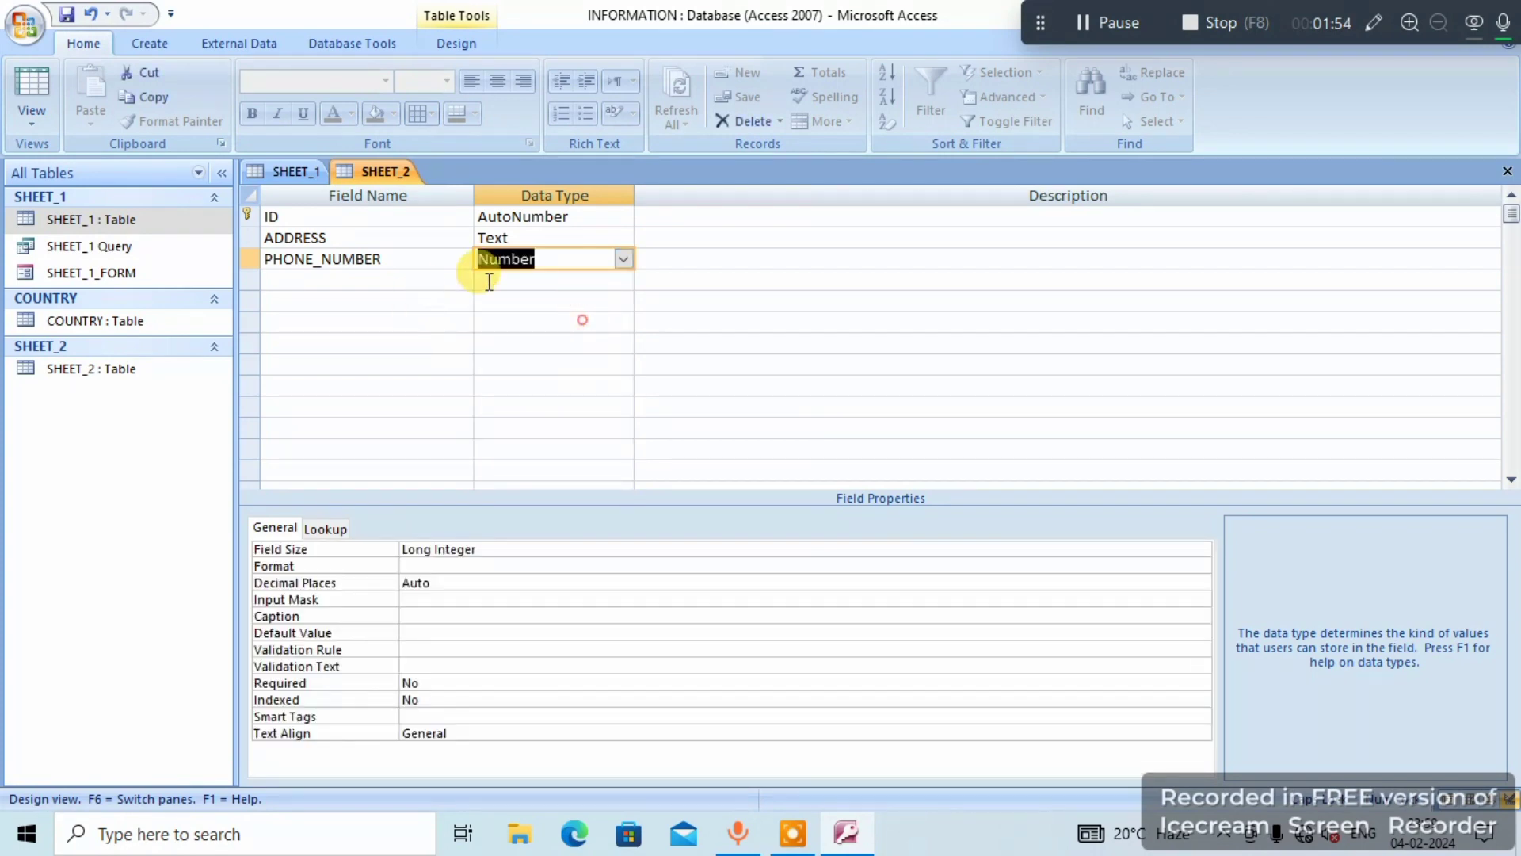
# - Save the SHEET_2 table design and show the table in Datasheet View
pyautogui.rightClick(370, 174)
pyautogui.click(440, 196)
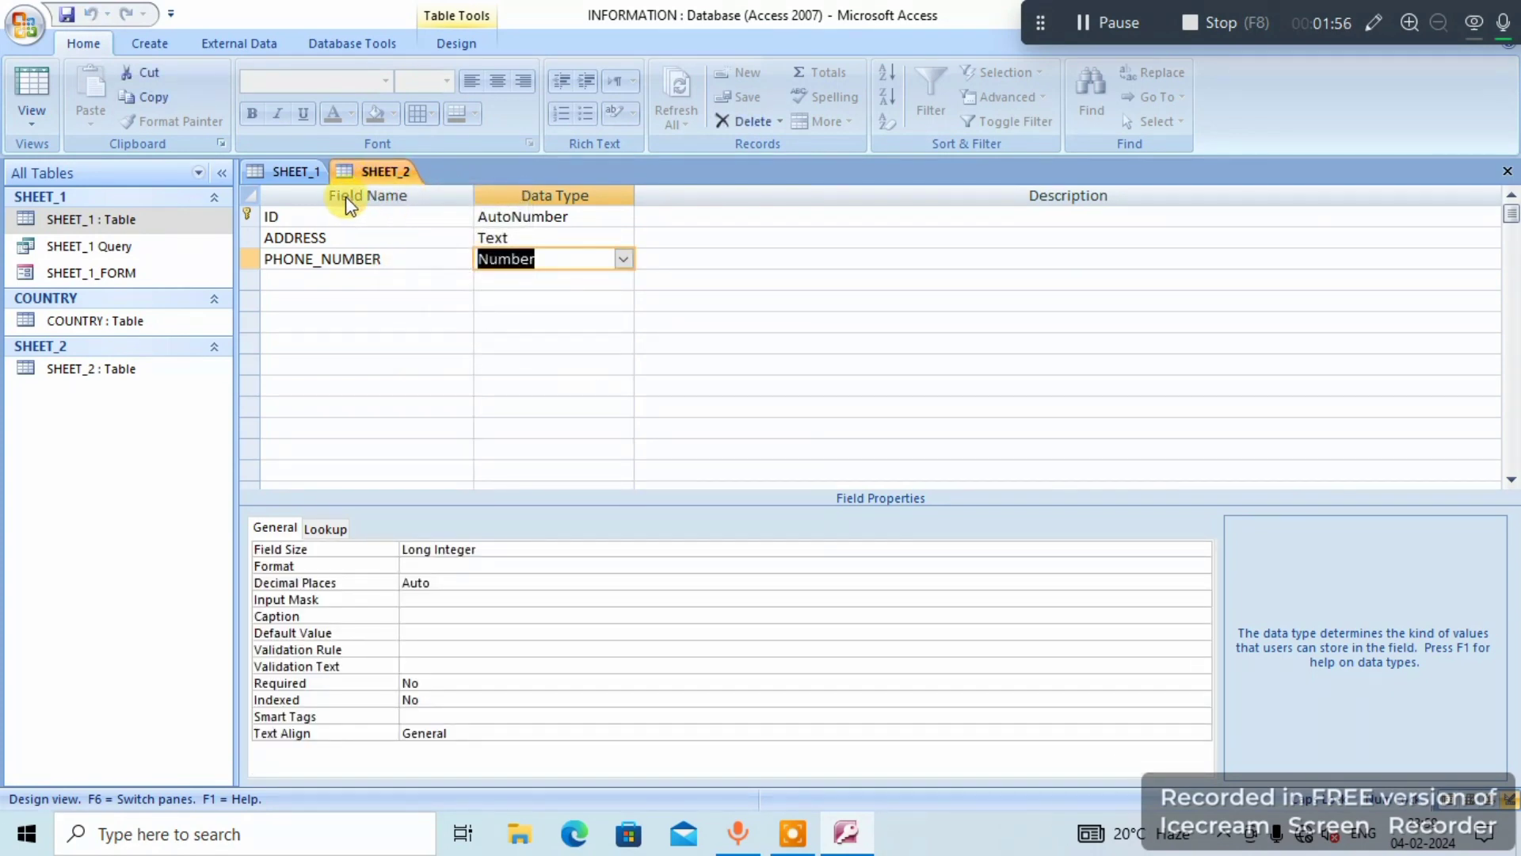
pyautogui.click(305, 173)
pyautogui.click(375, 174)
pyautogui.rightClick(377, 174)
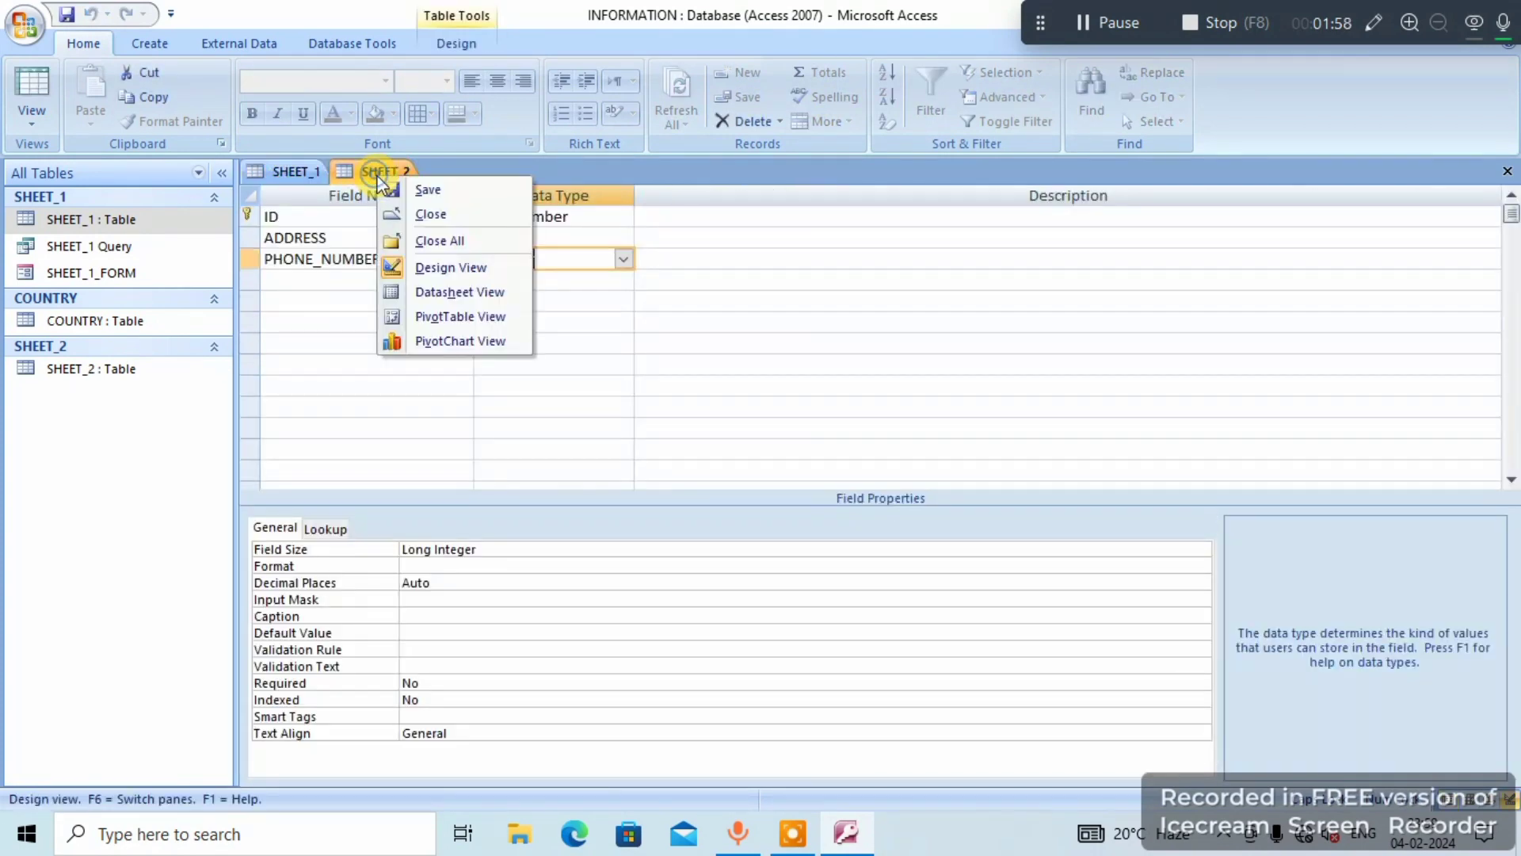
pyautogui.click(440, 293)
pyautogui.click(401, 218)
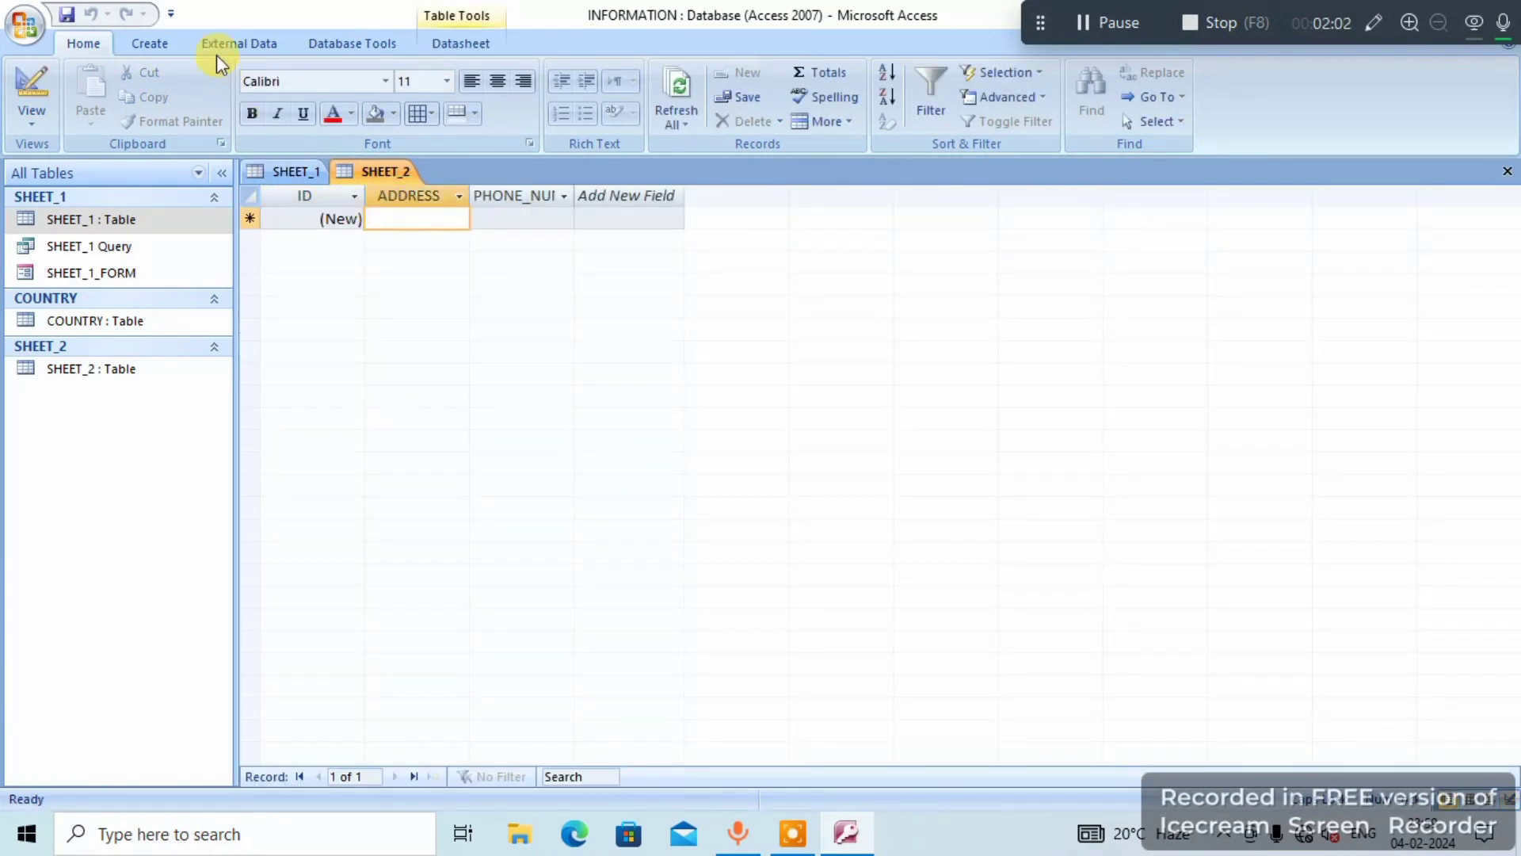
# - Create a form from the SHEET_2 table and show it in Form View, ready for entry in the ADDRESS field
pyautogui.click(150, 43)
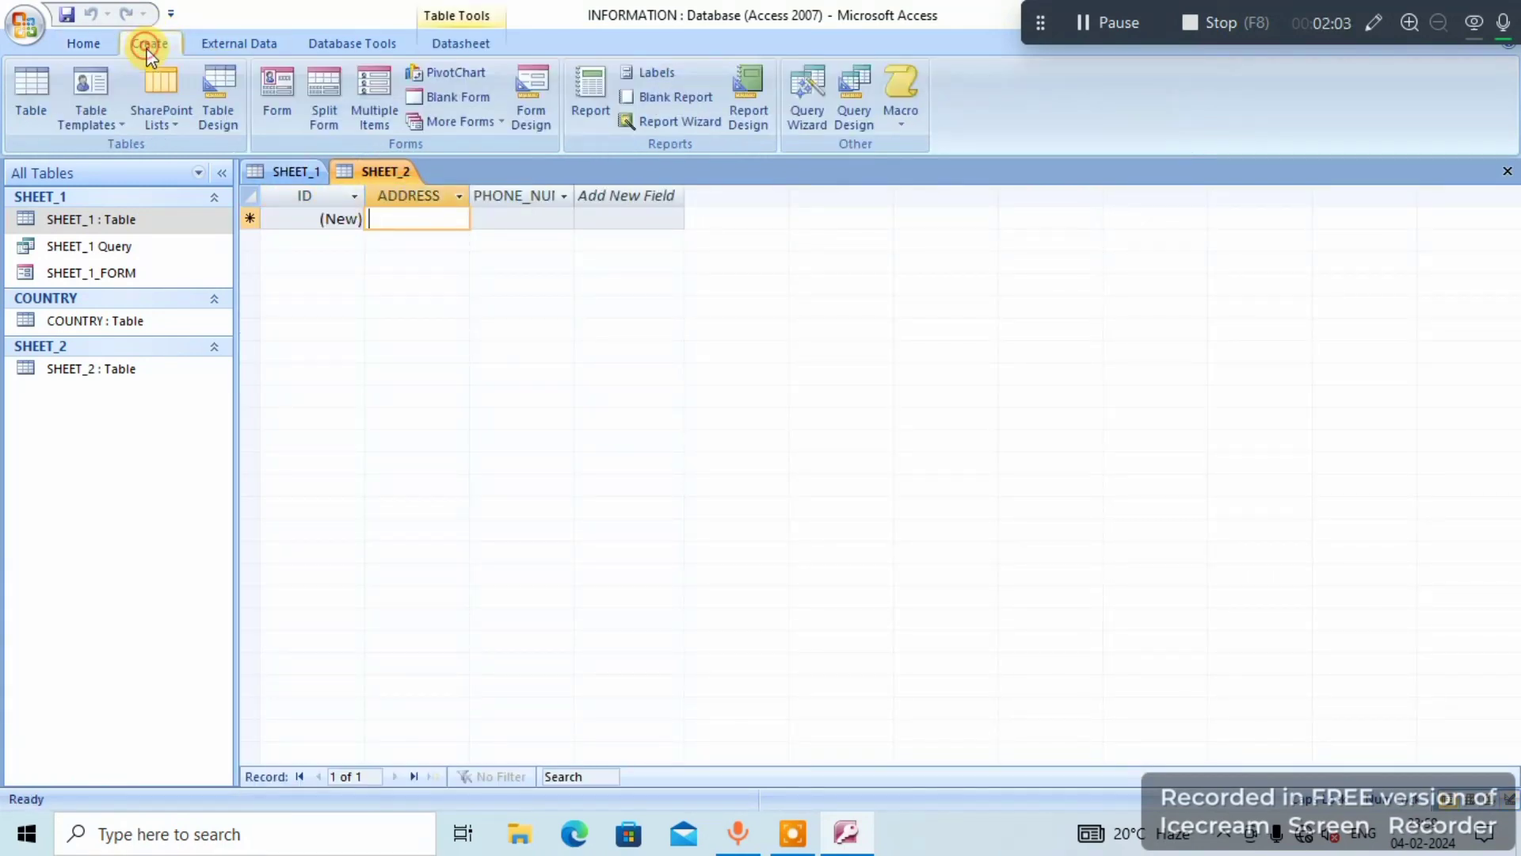
pyautogui.click(271, 103)
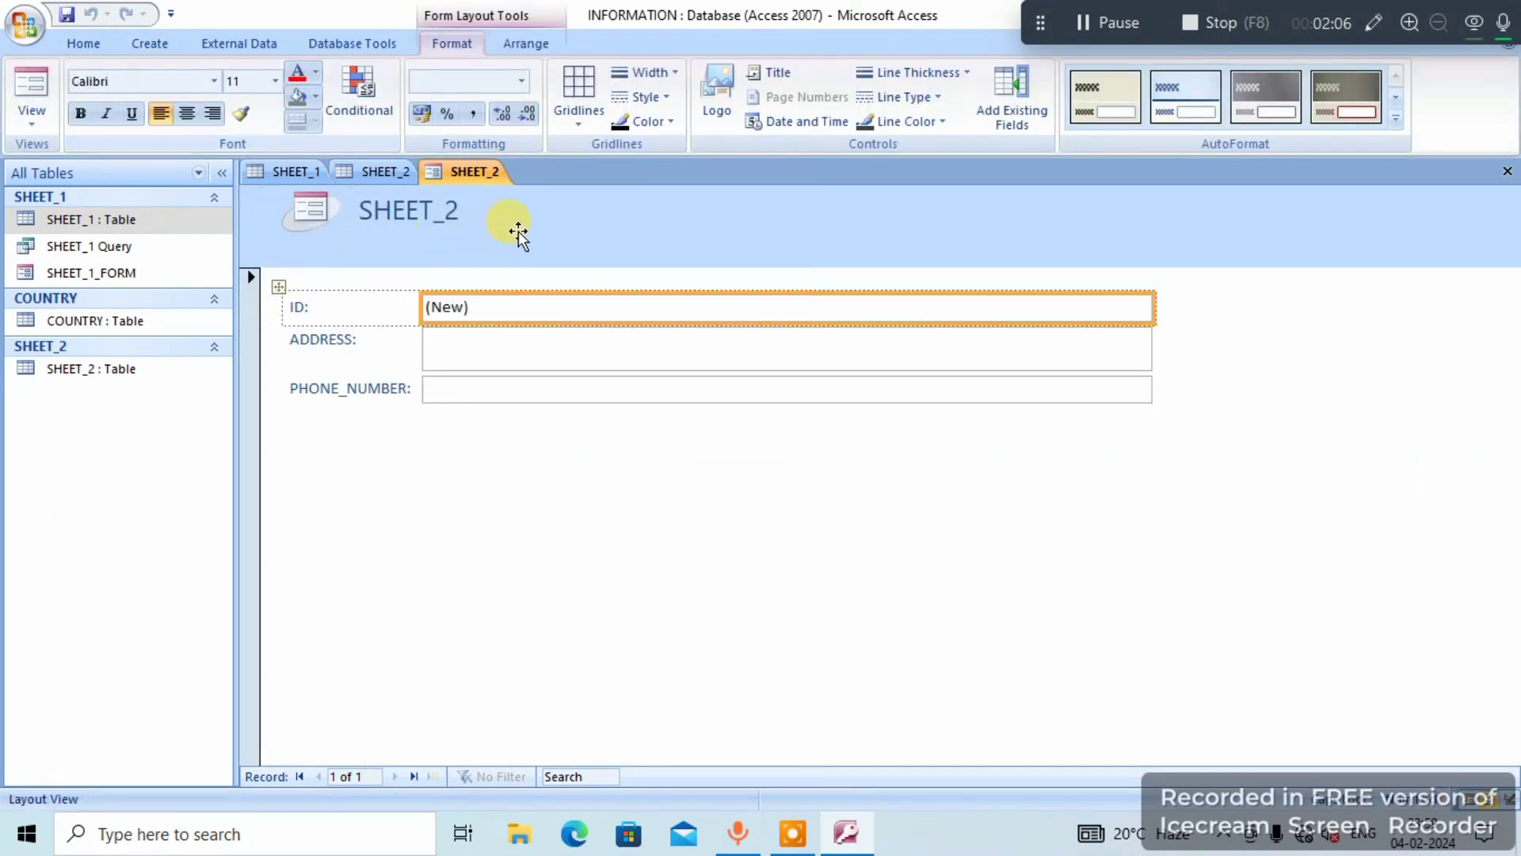
pyautogui.rightClick(463, 182)
pyautogui.click(495, 266)
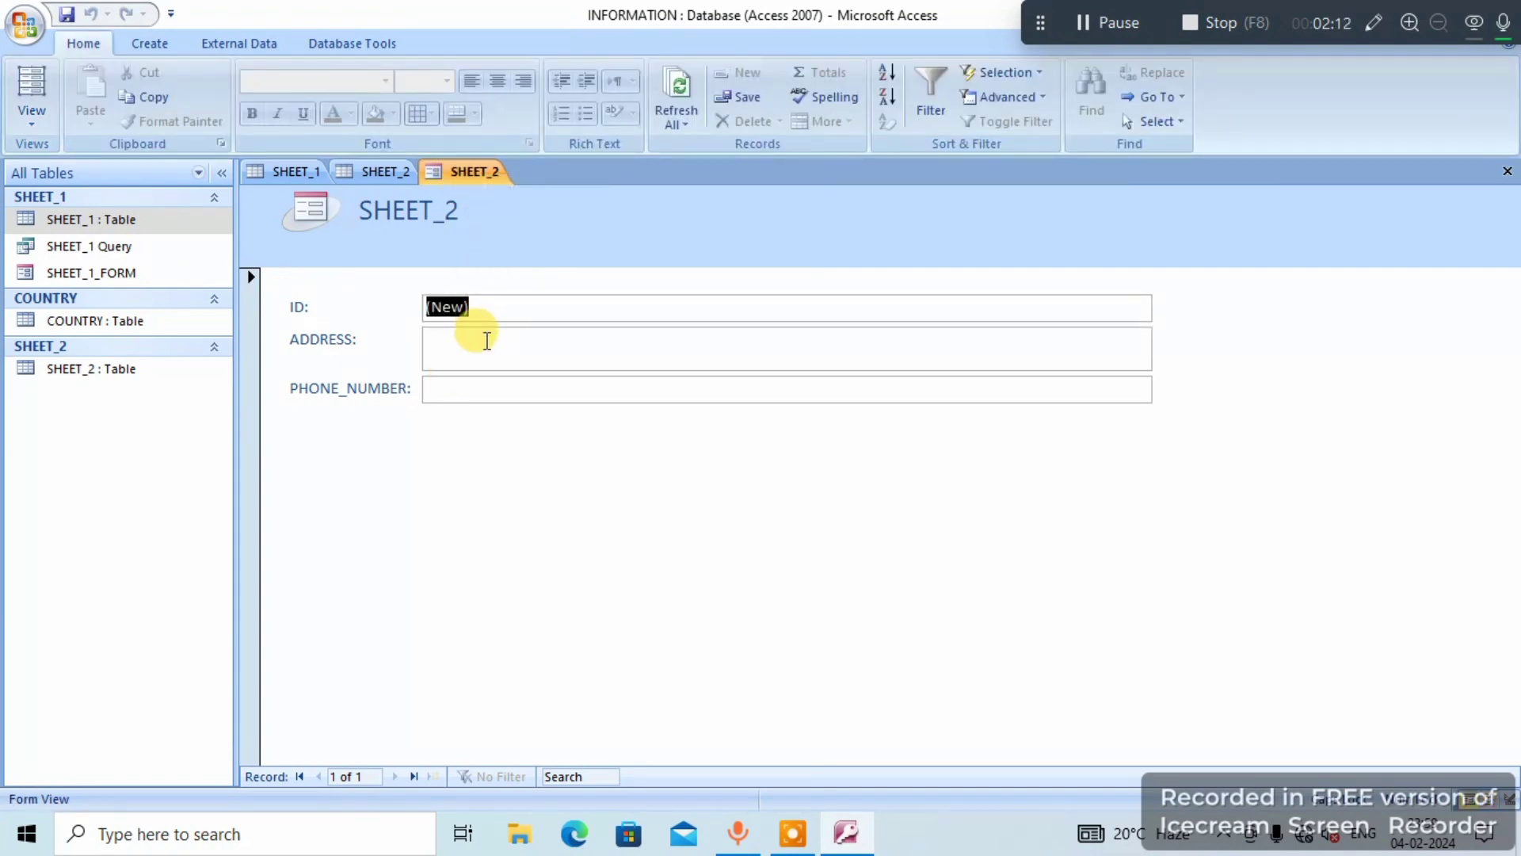
pyautogui.click(487, 341)
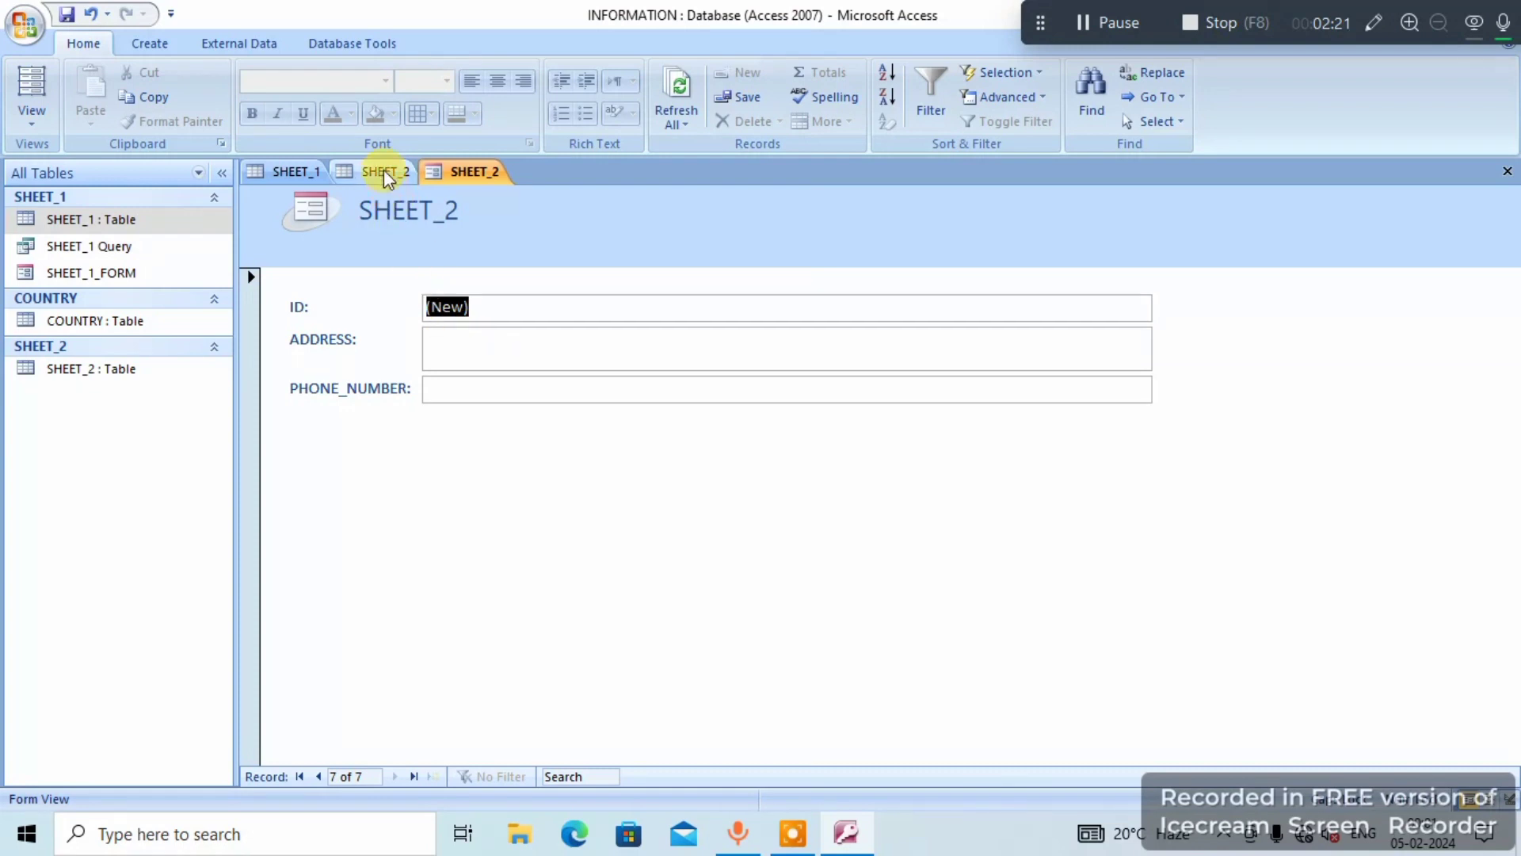
# - Close the new form and save it under the name SHEET_2_FORM
pyautogui.rightClick(493, 171)
pyautogui.click(532, 207)
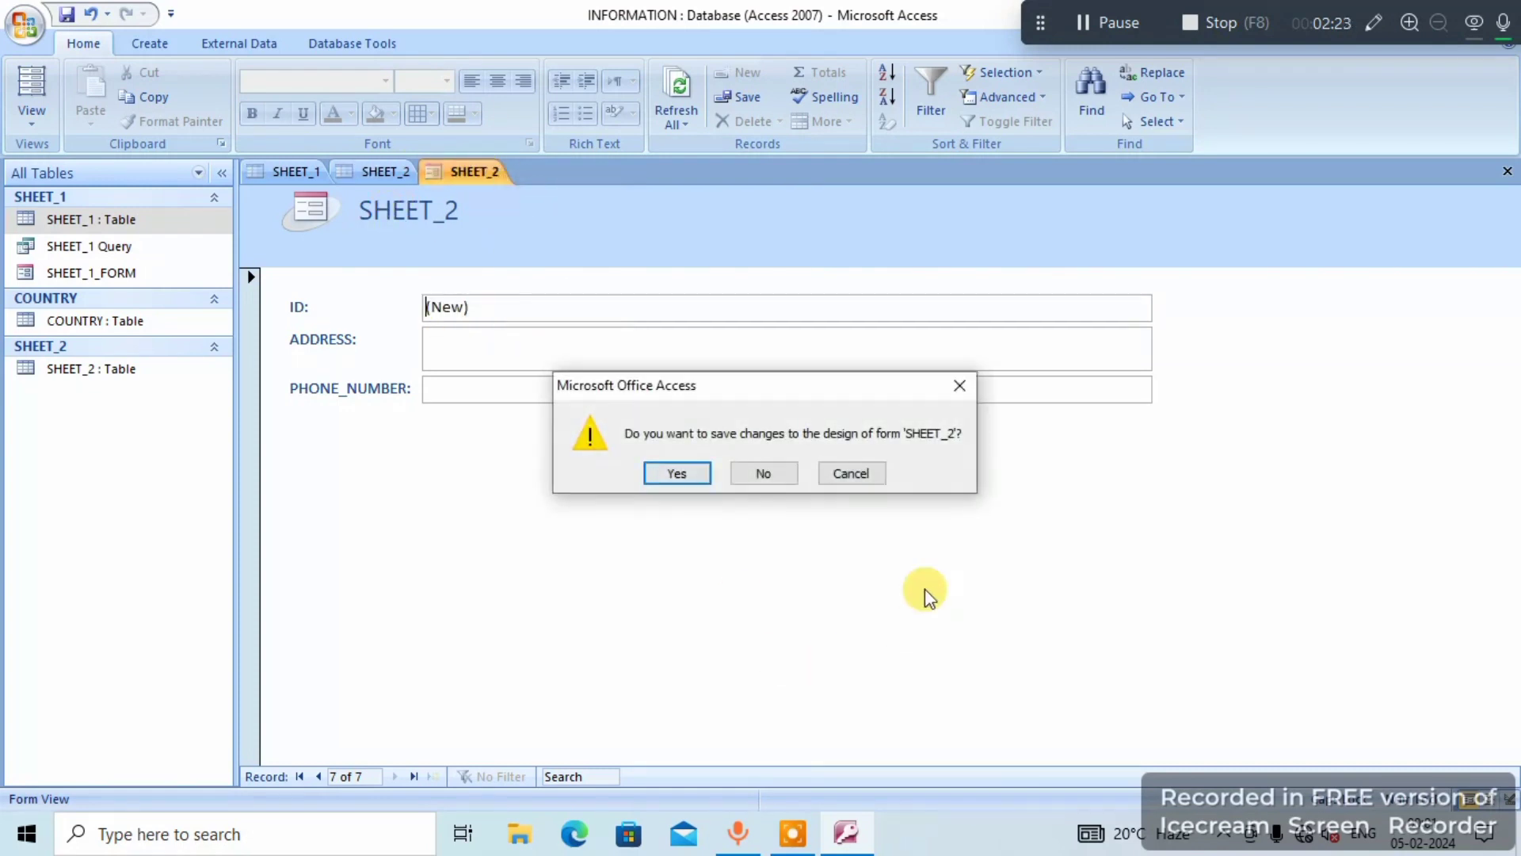
pyautogui.click(694, 478)
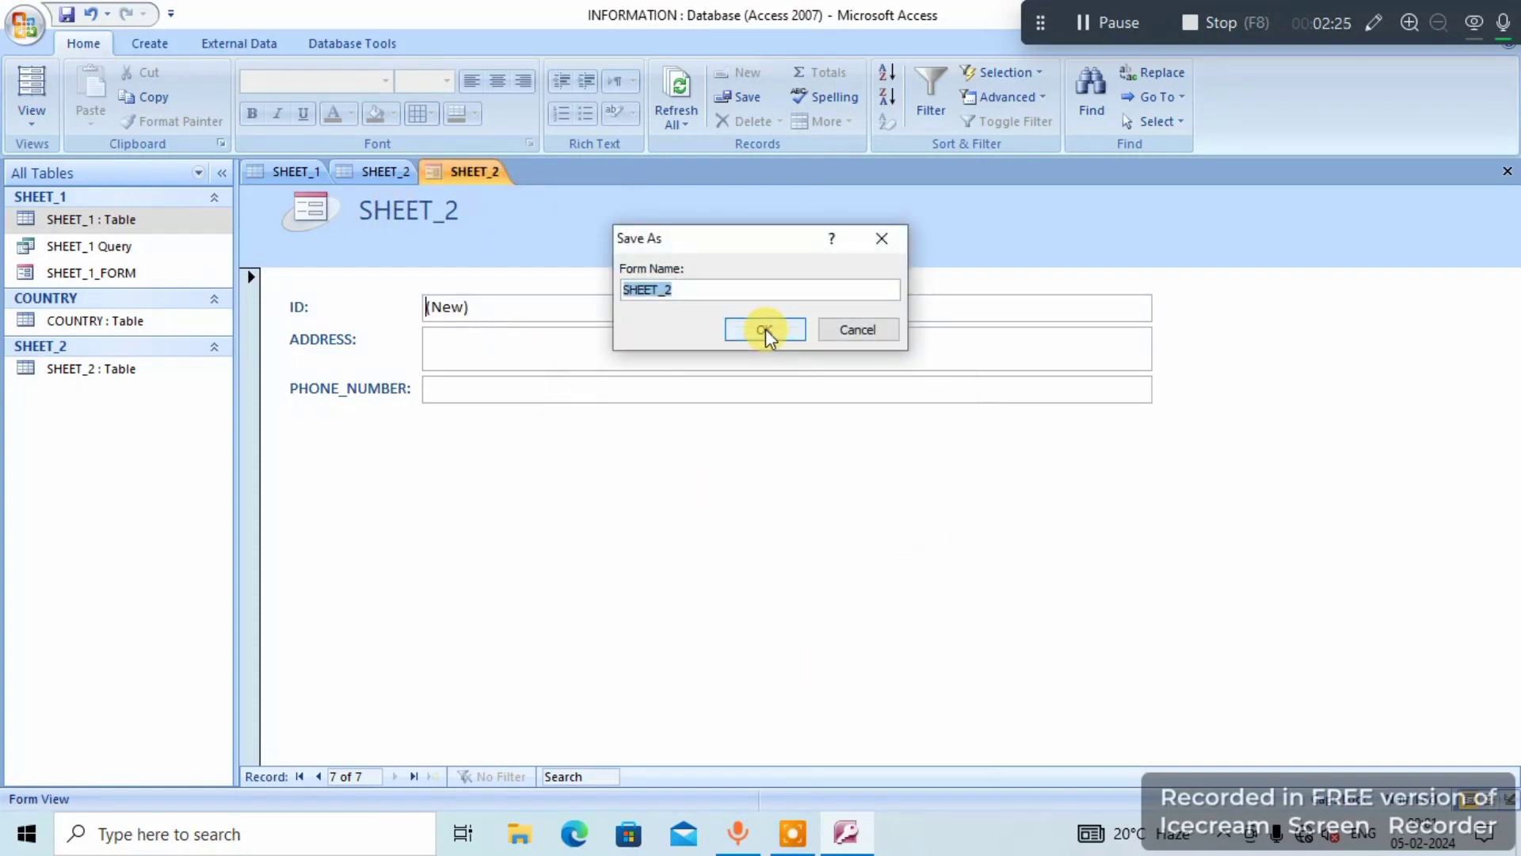
pyautogui.click(712, 290)
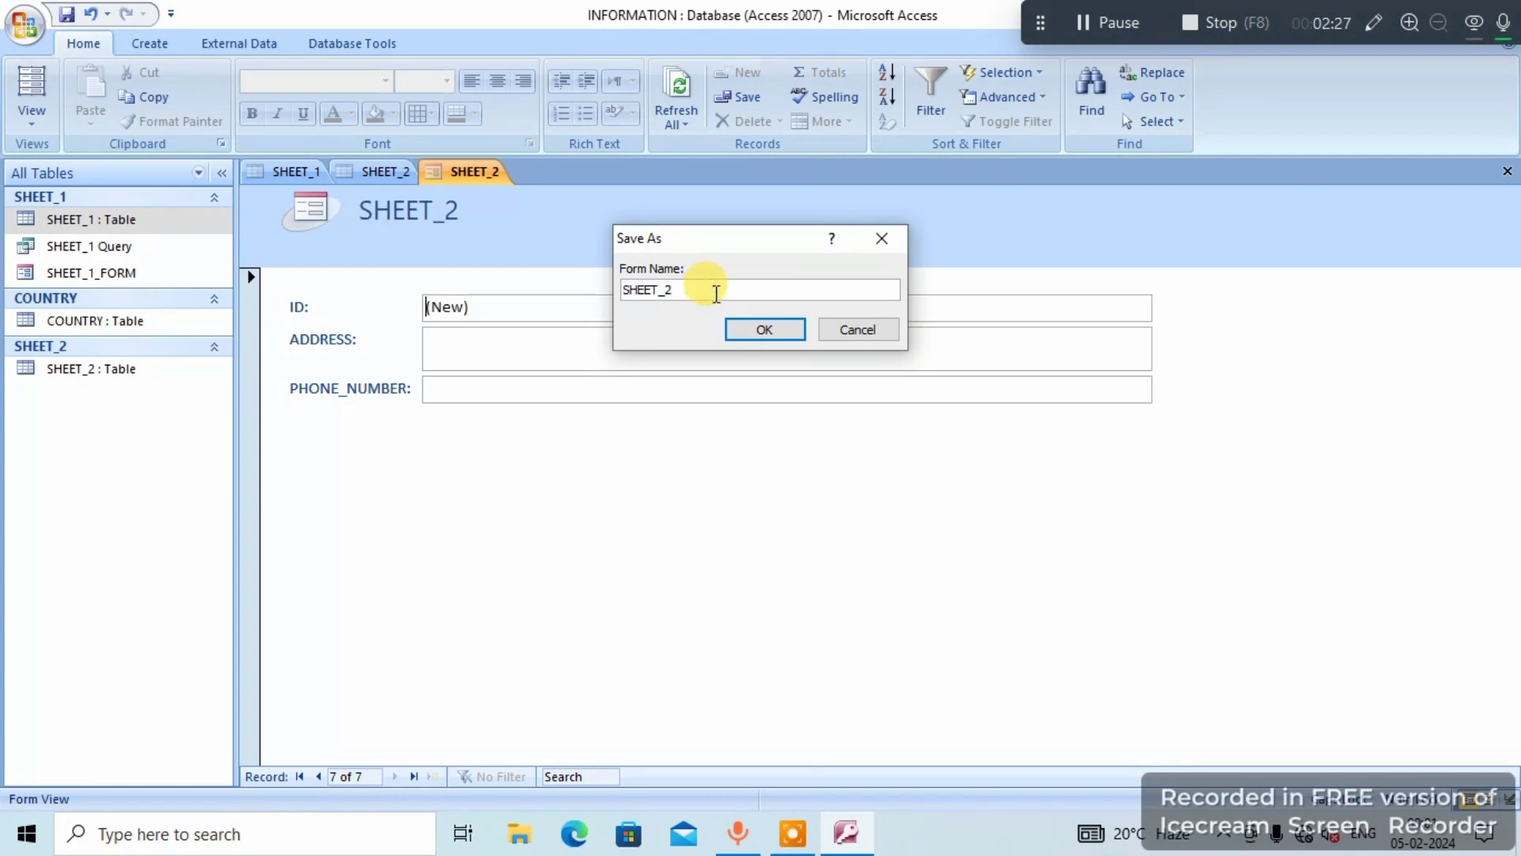
pyautogui.write('_FORM')
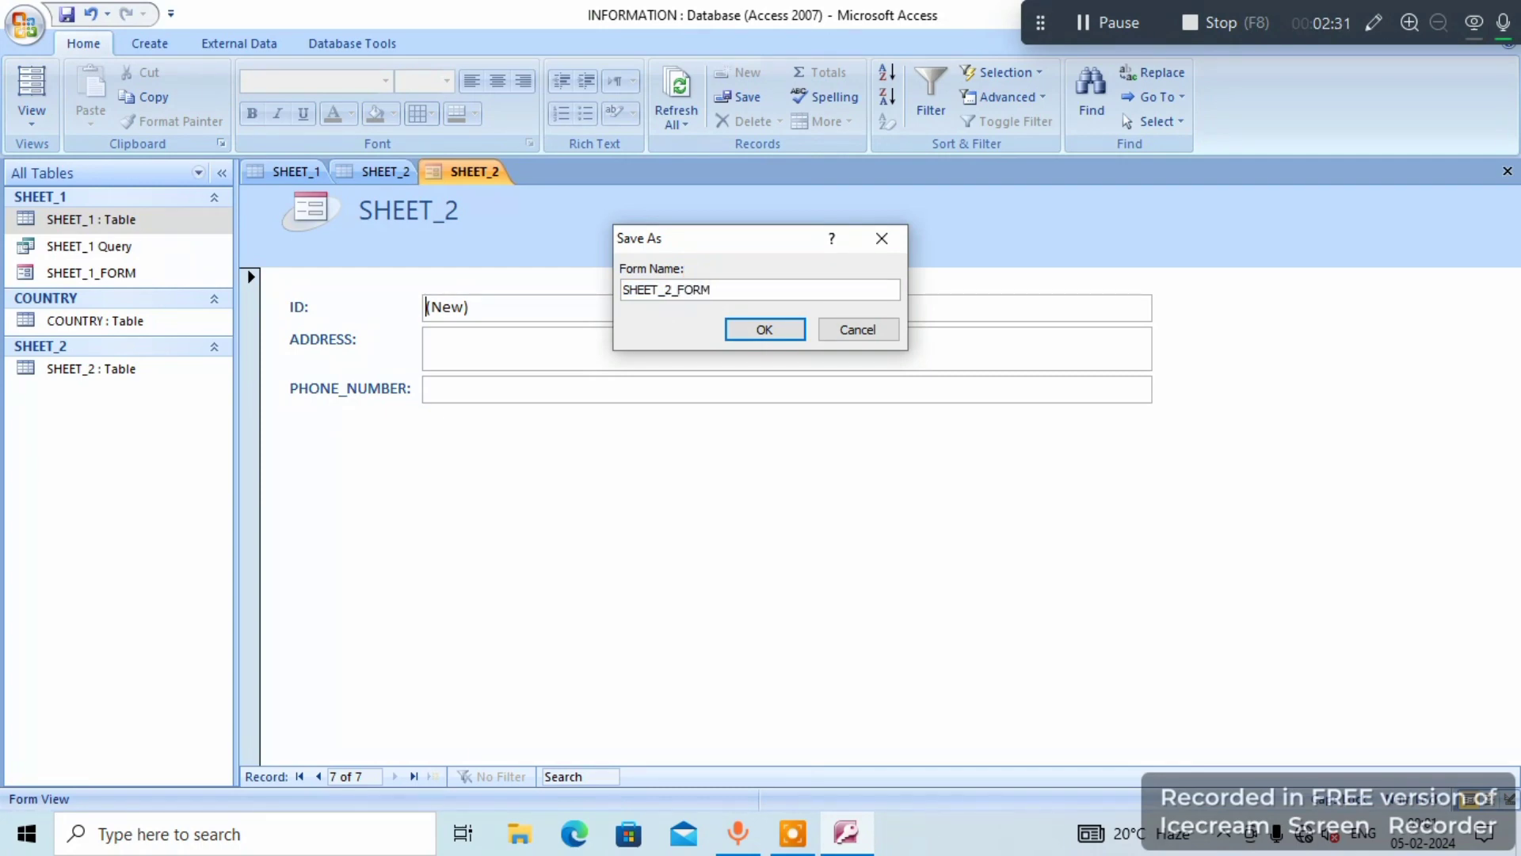
pyautogui.click(766, 329)
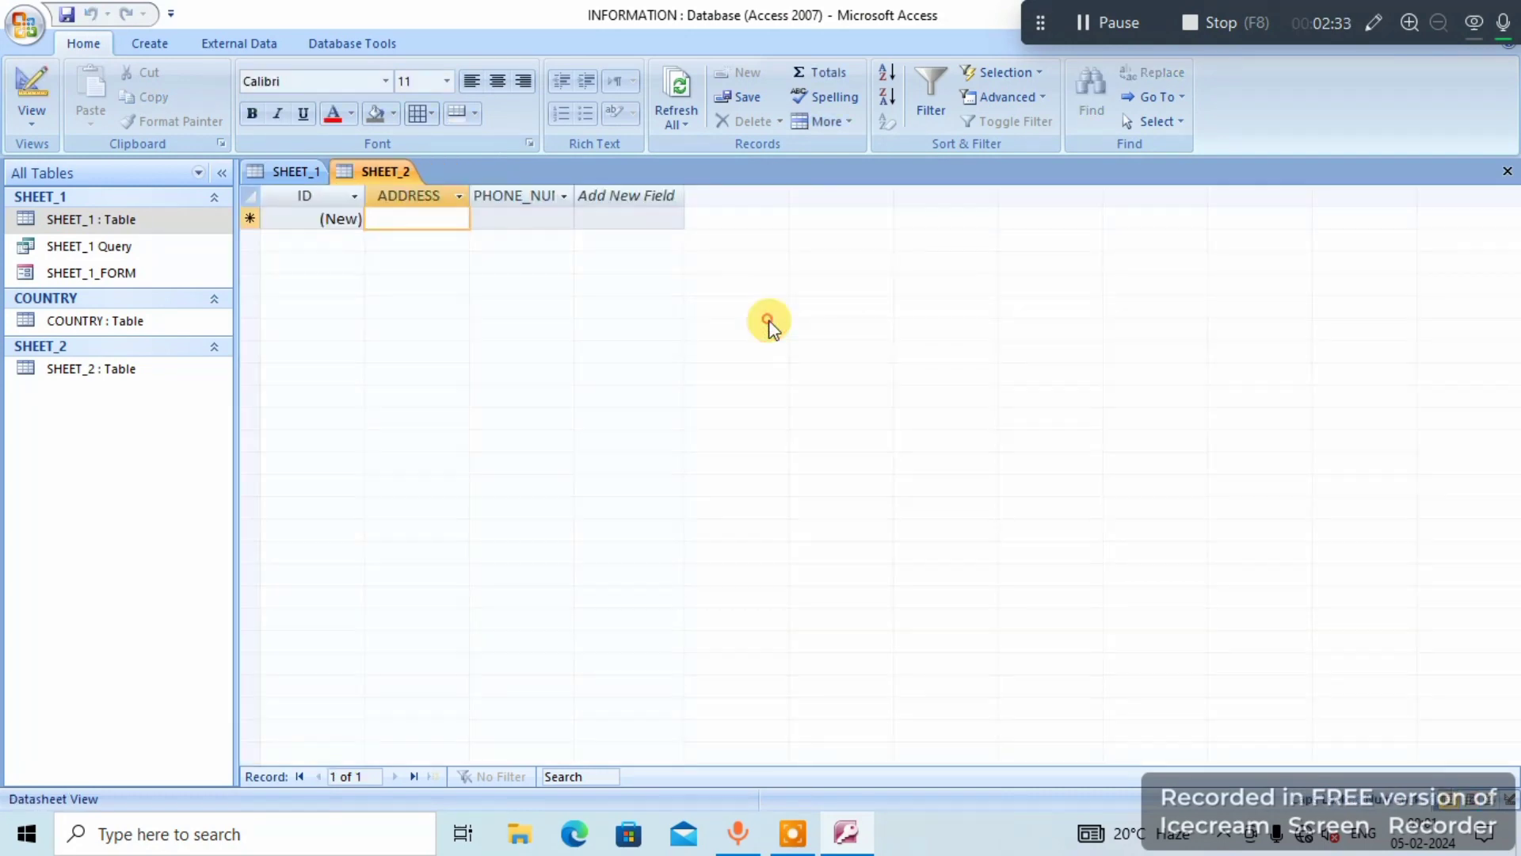
pyautogui.rightClick(376, 175)
pyautogui.click(670, 171)
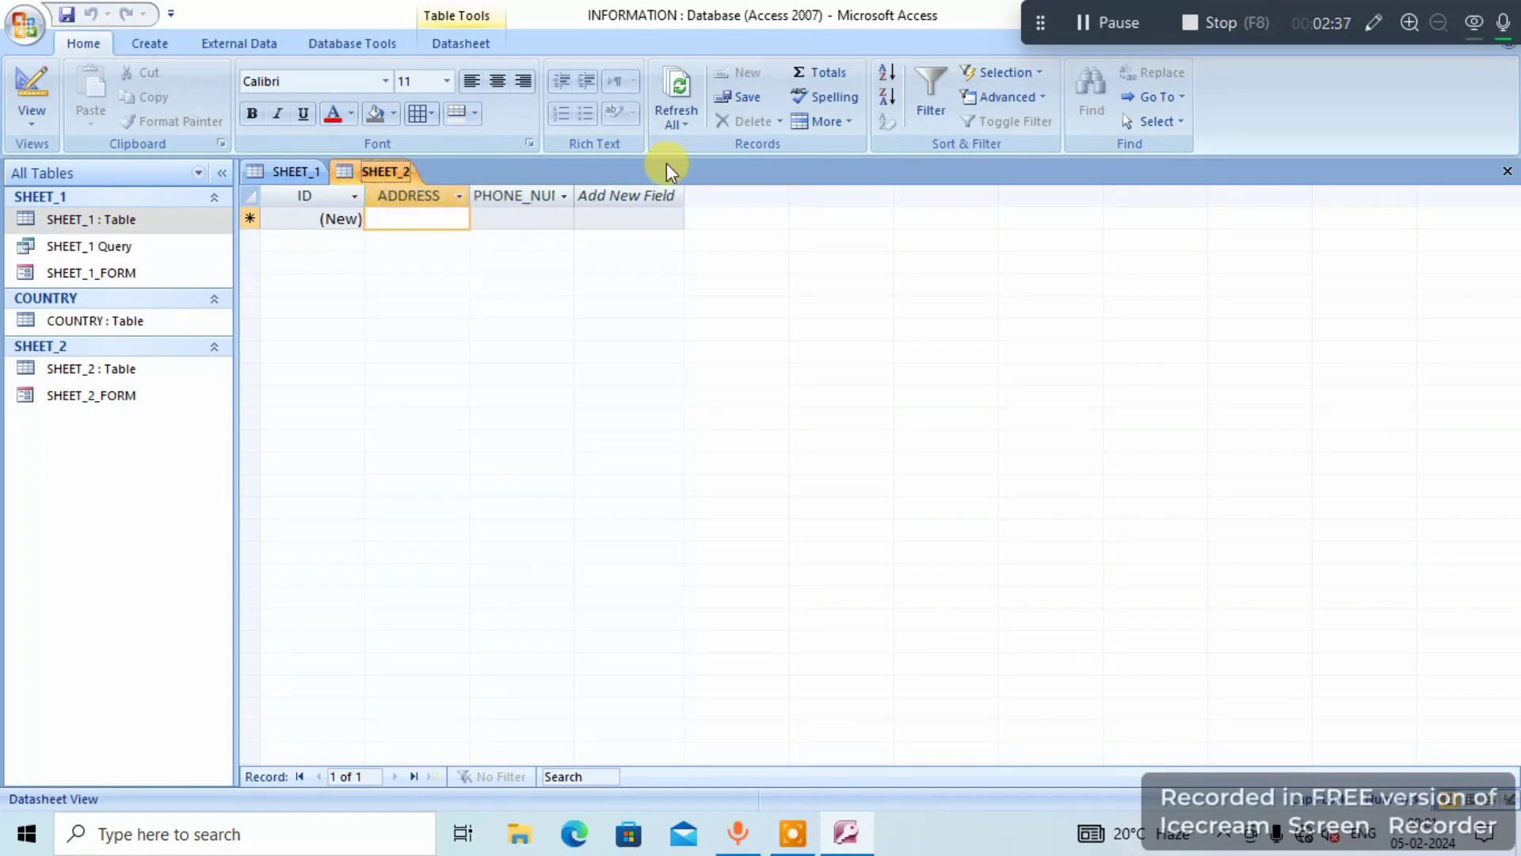
# - Refresh all records in the SHEET_2 datasheet and compare them with the records in the SHEET_1 datasheet
pyautogui.click(681, 123)
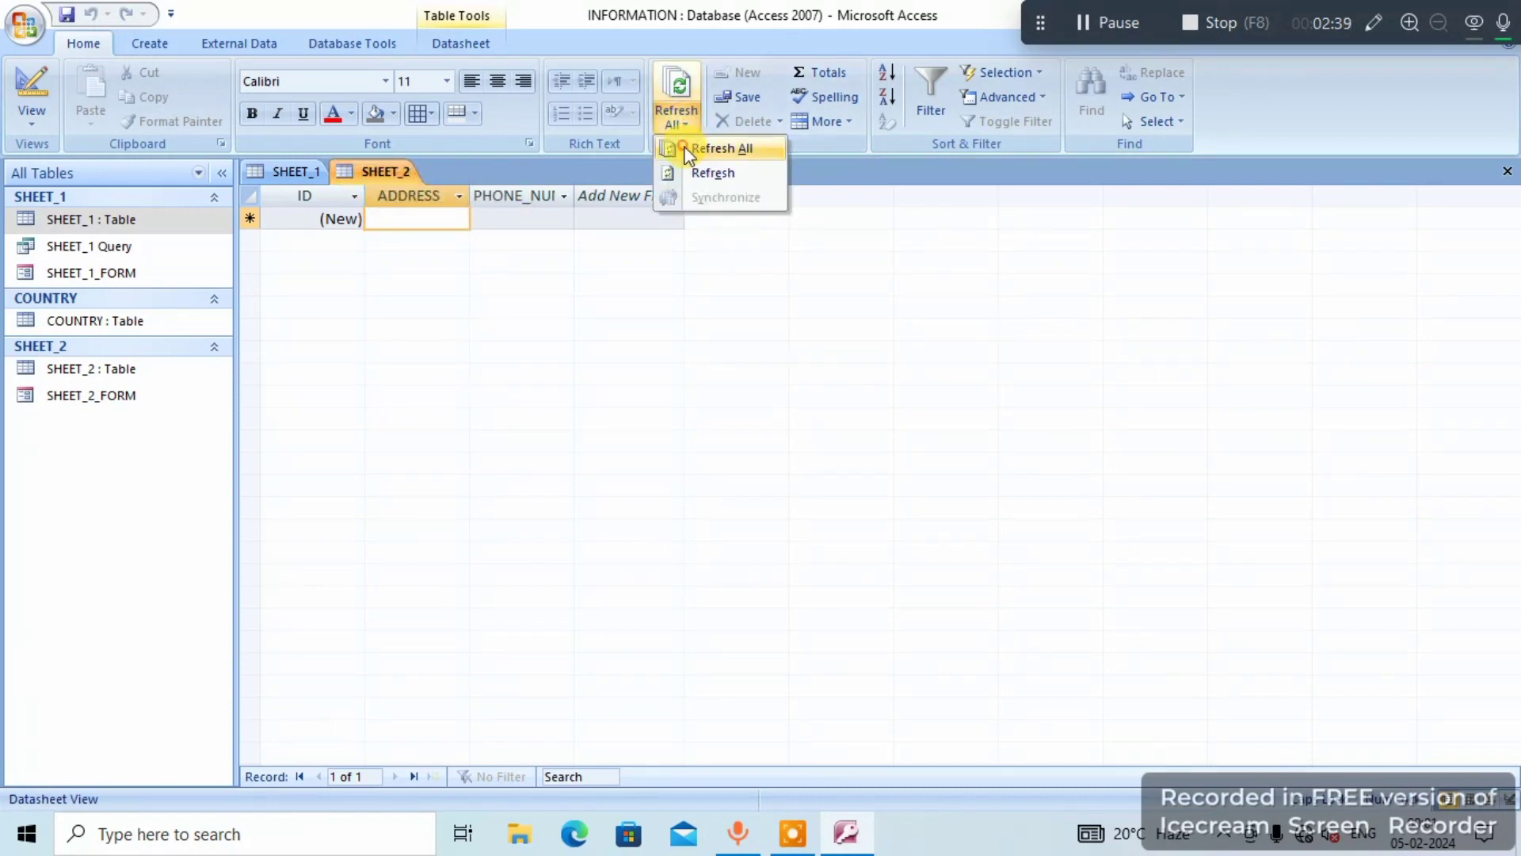
pyautogui.click(687, 150)
pyautogui.click(296, 176)
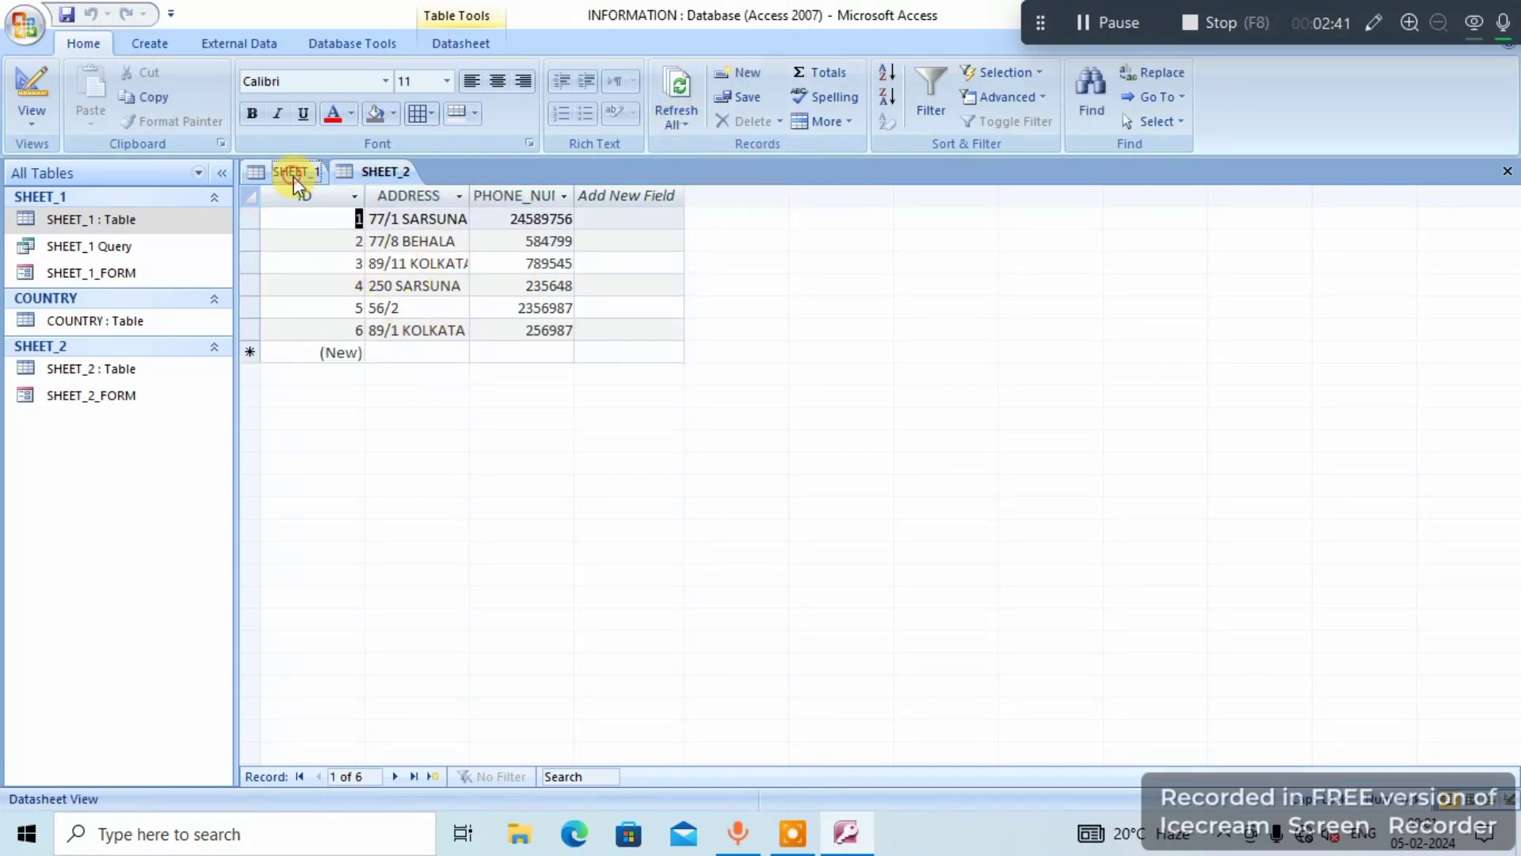
pyautogui.click(379, 179)
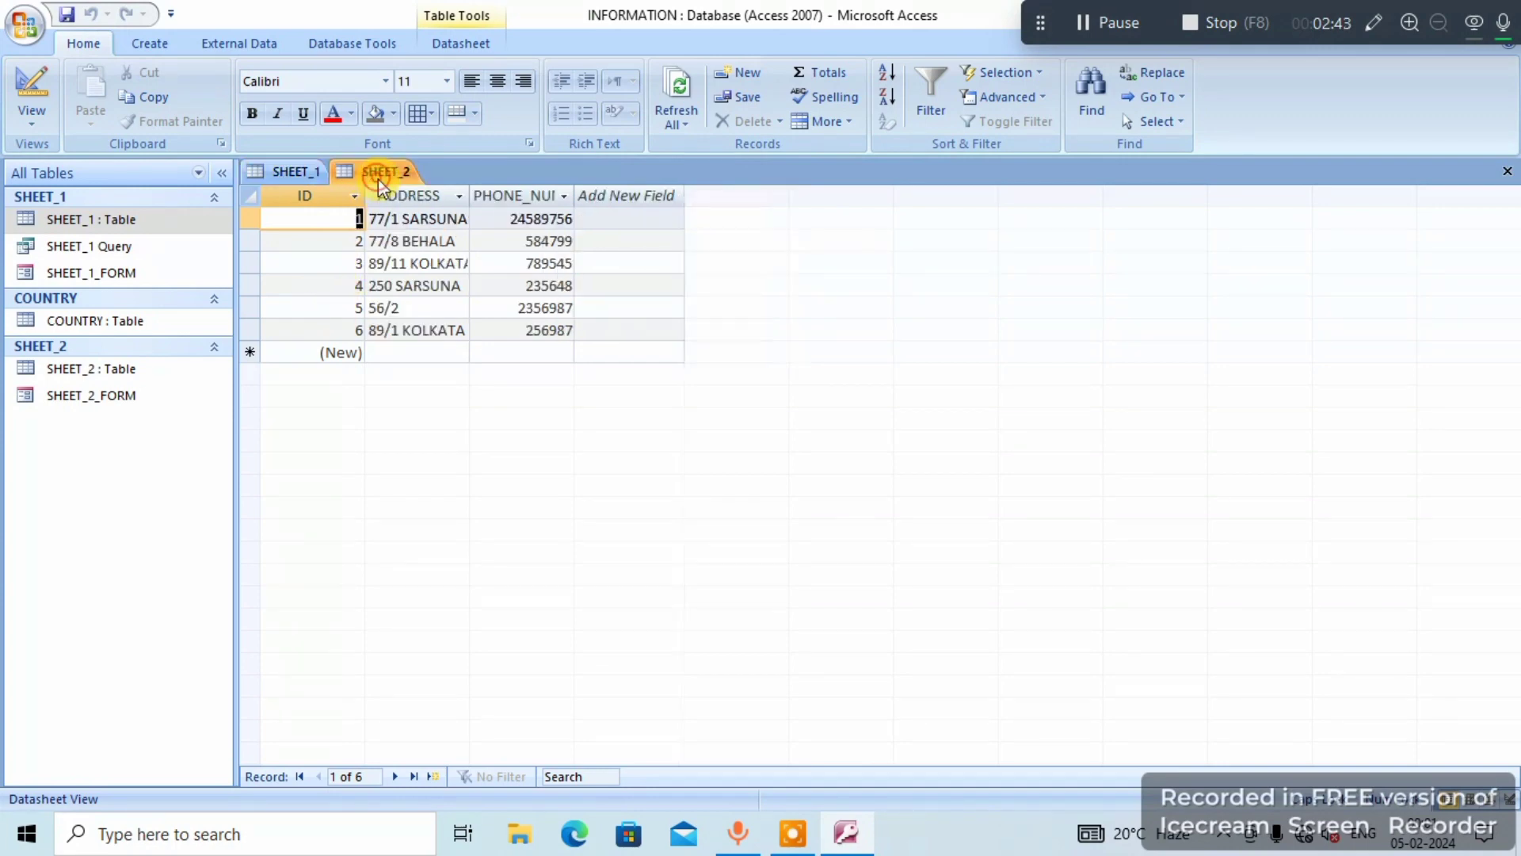
pyautogui.click(355, 210)
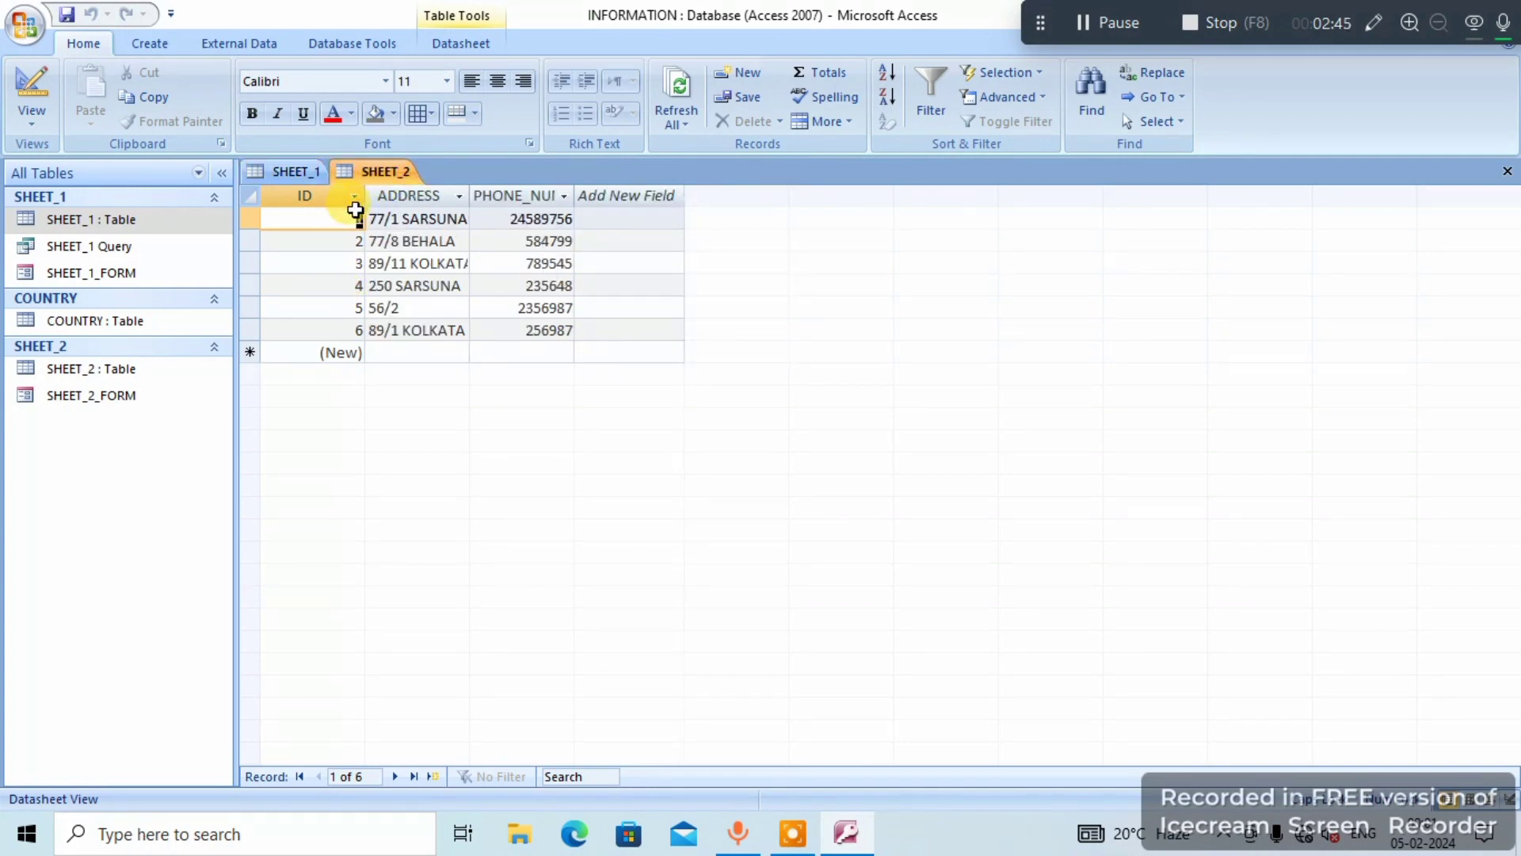
pyautogui.click(297, 172)
pyautogui.click(382, 178)
pyautogui.click(309, 177)
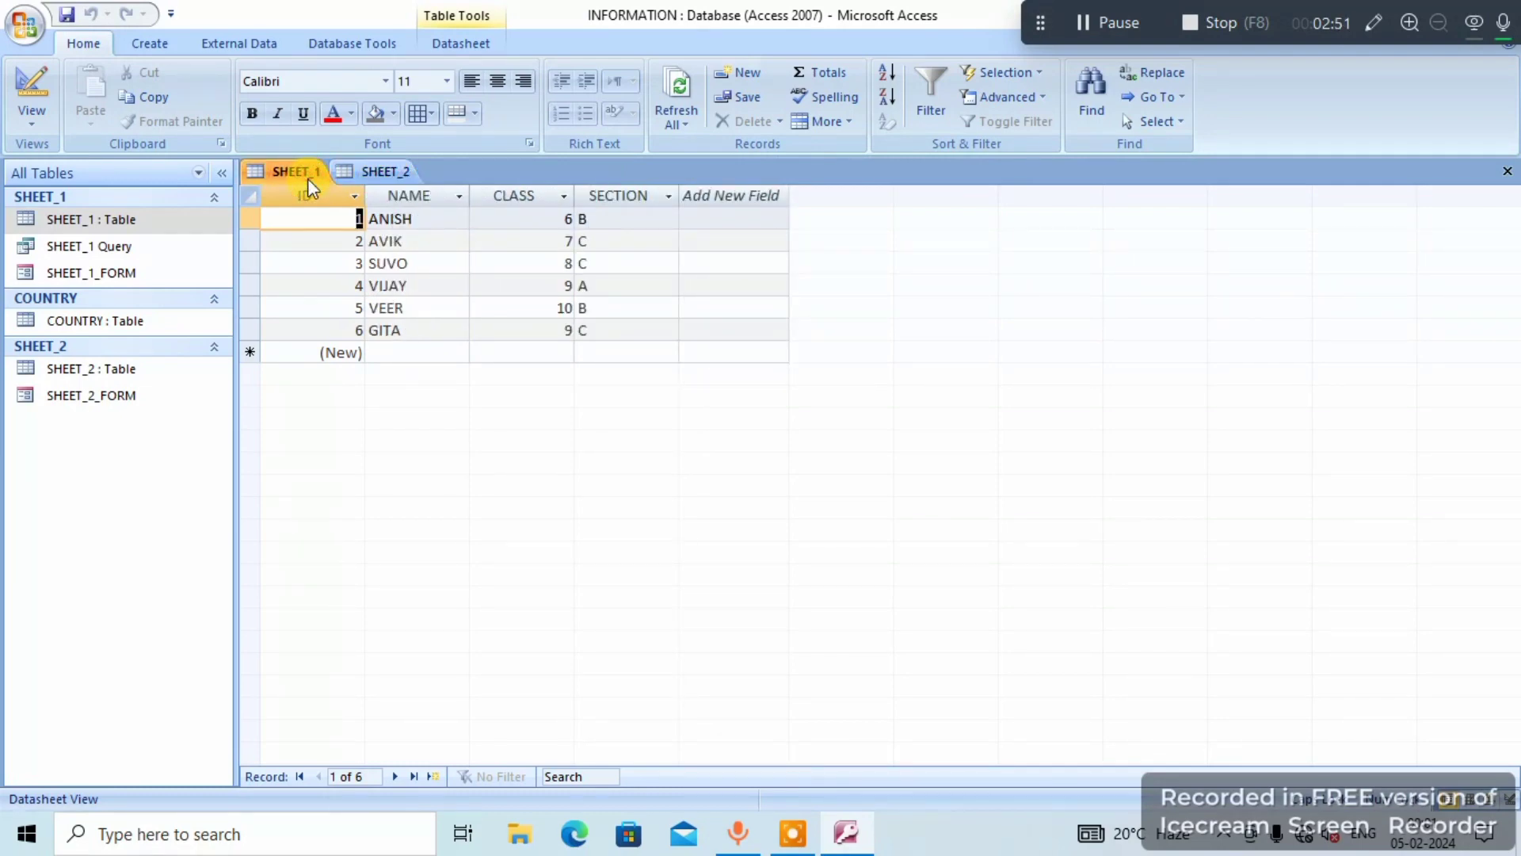
# - Open the database's Relationships layout and add the SHEET_1 and SHEET_2 tables to it
pyautogui.click(158, 45)
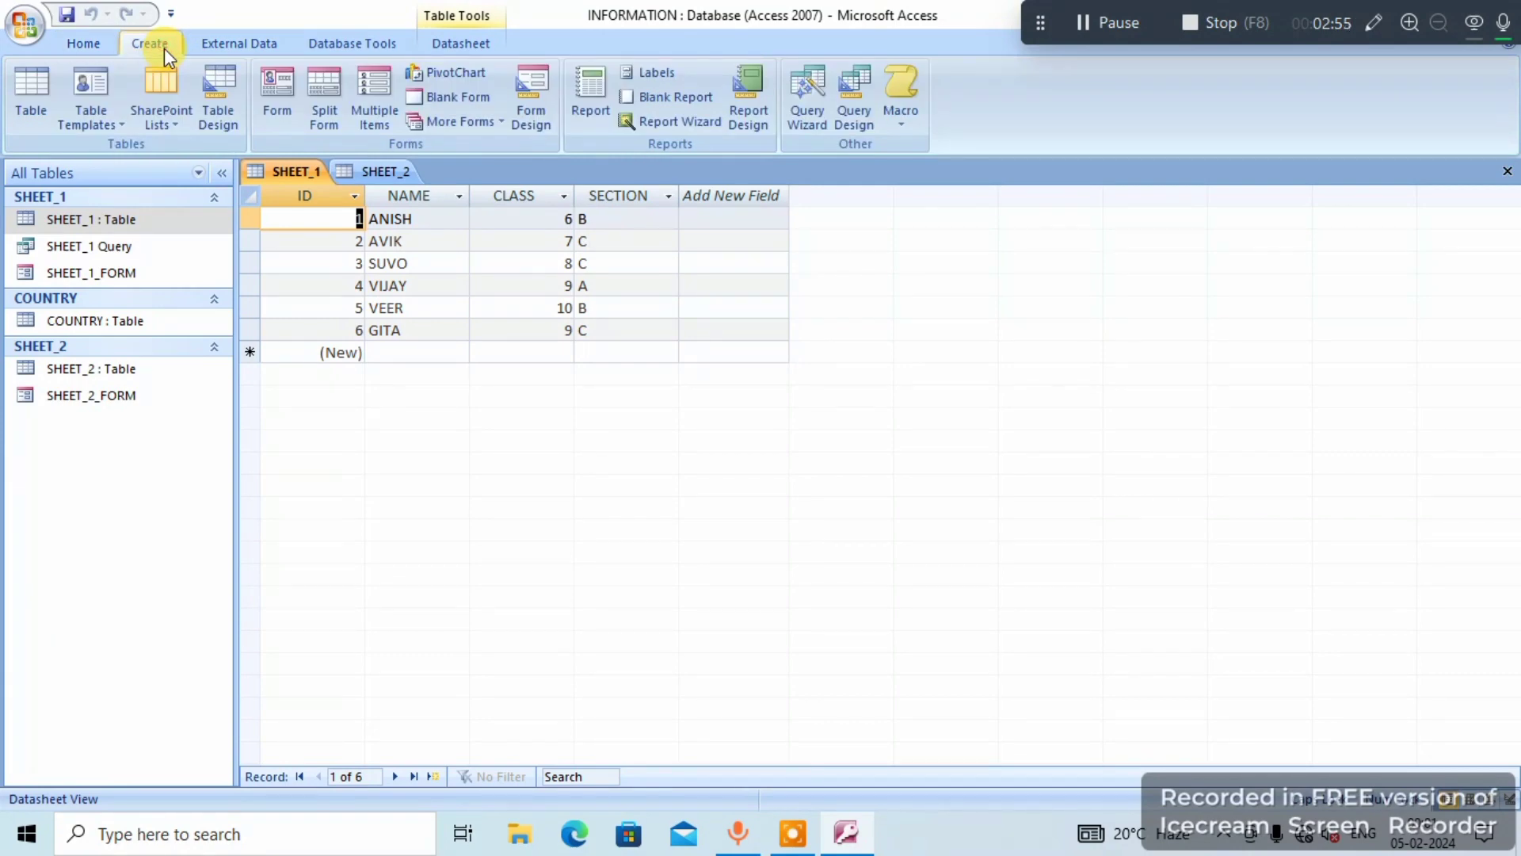
pyautogui.click(393, 36)
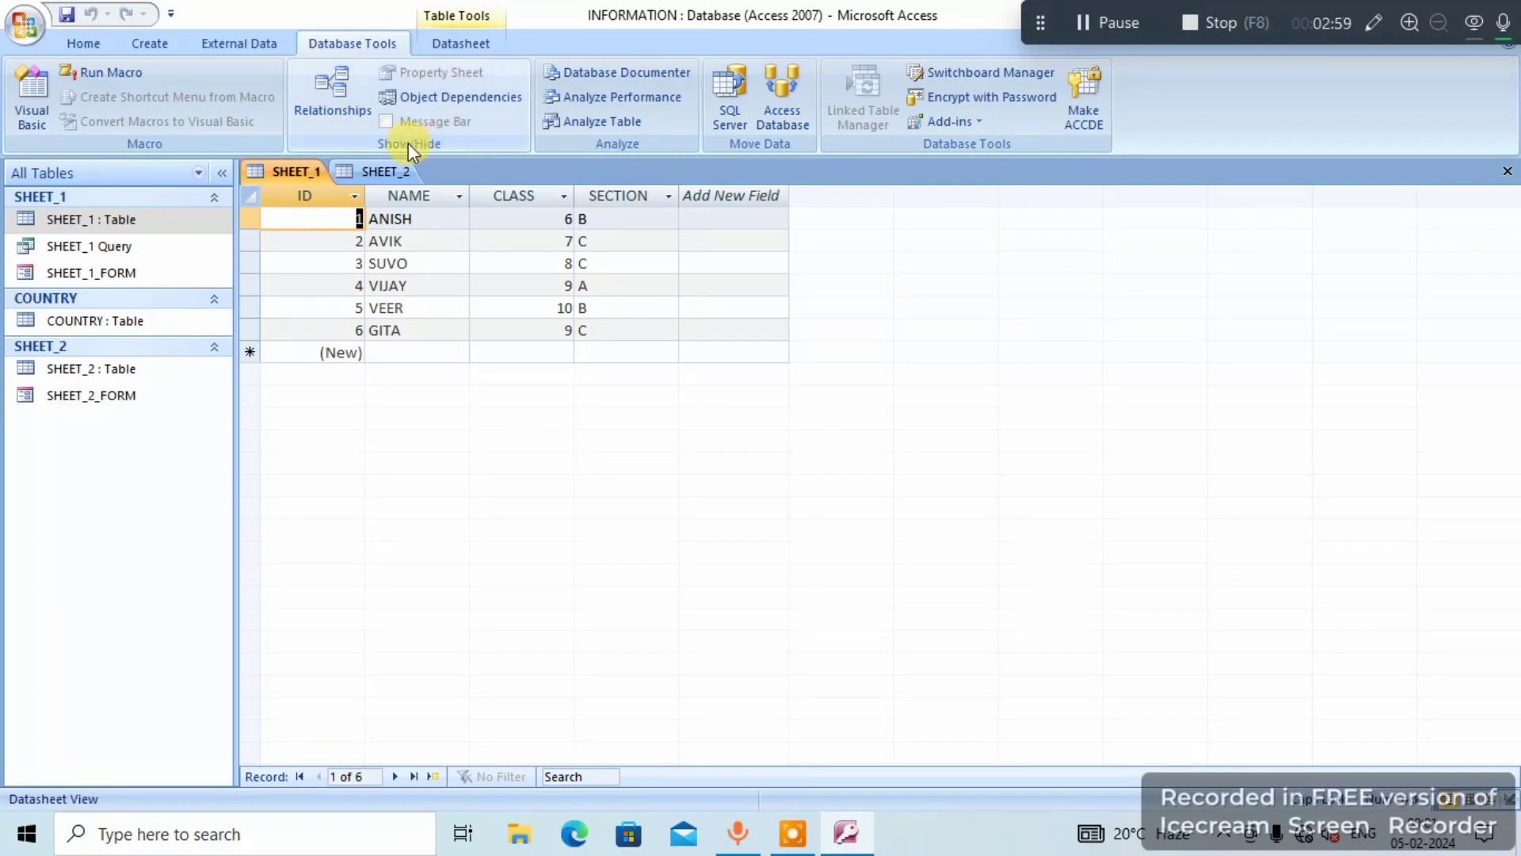
pyautogui.click(344, 98)
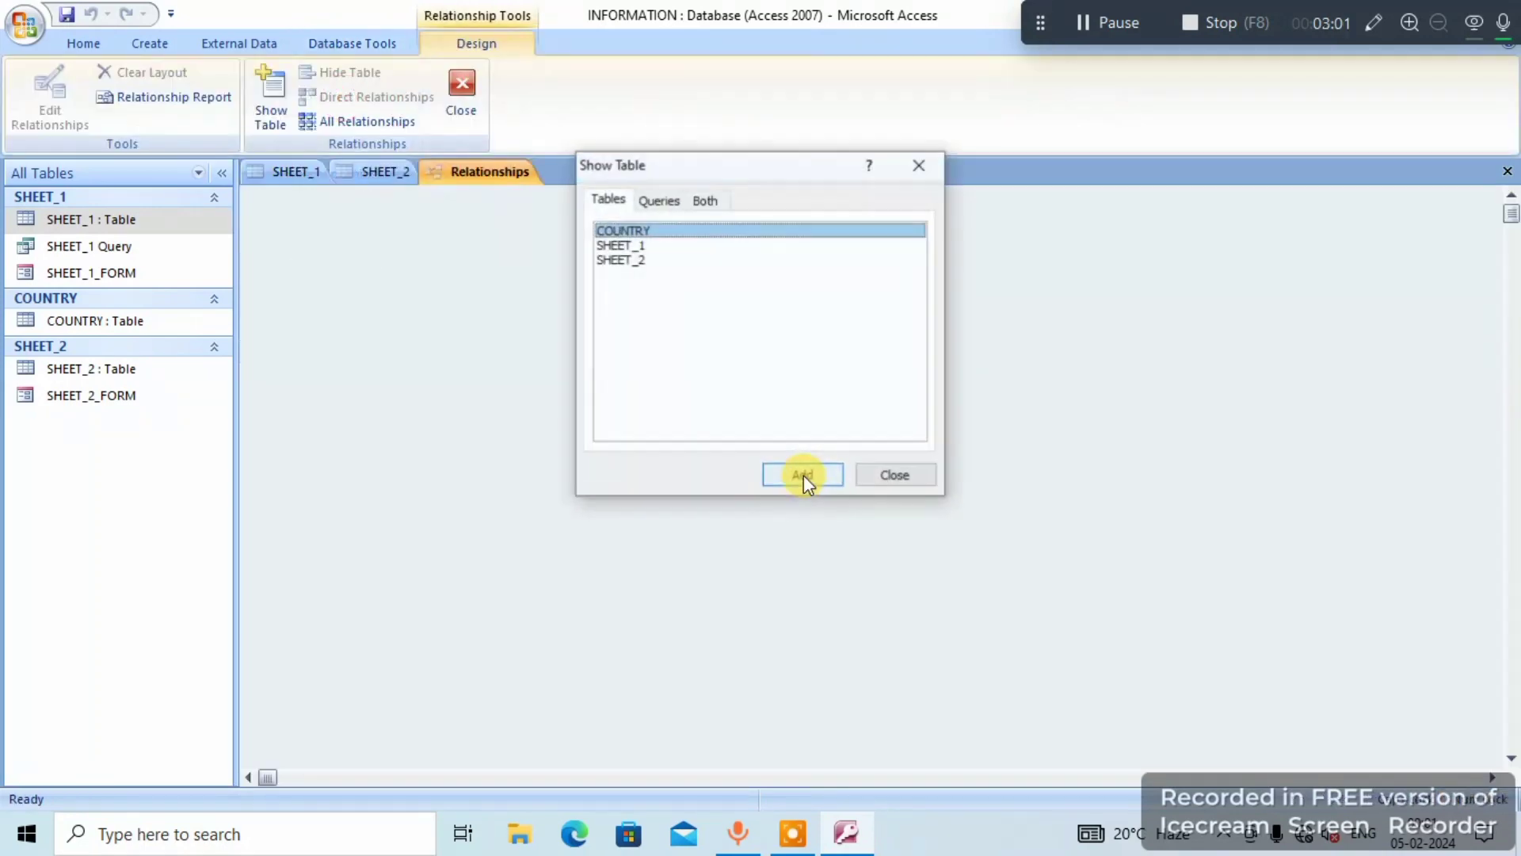
pyautogui.click(623, 246)
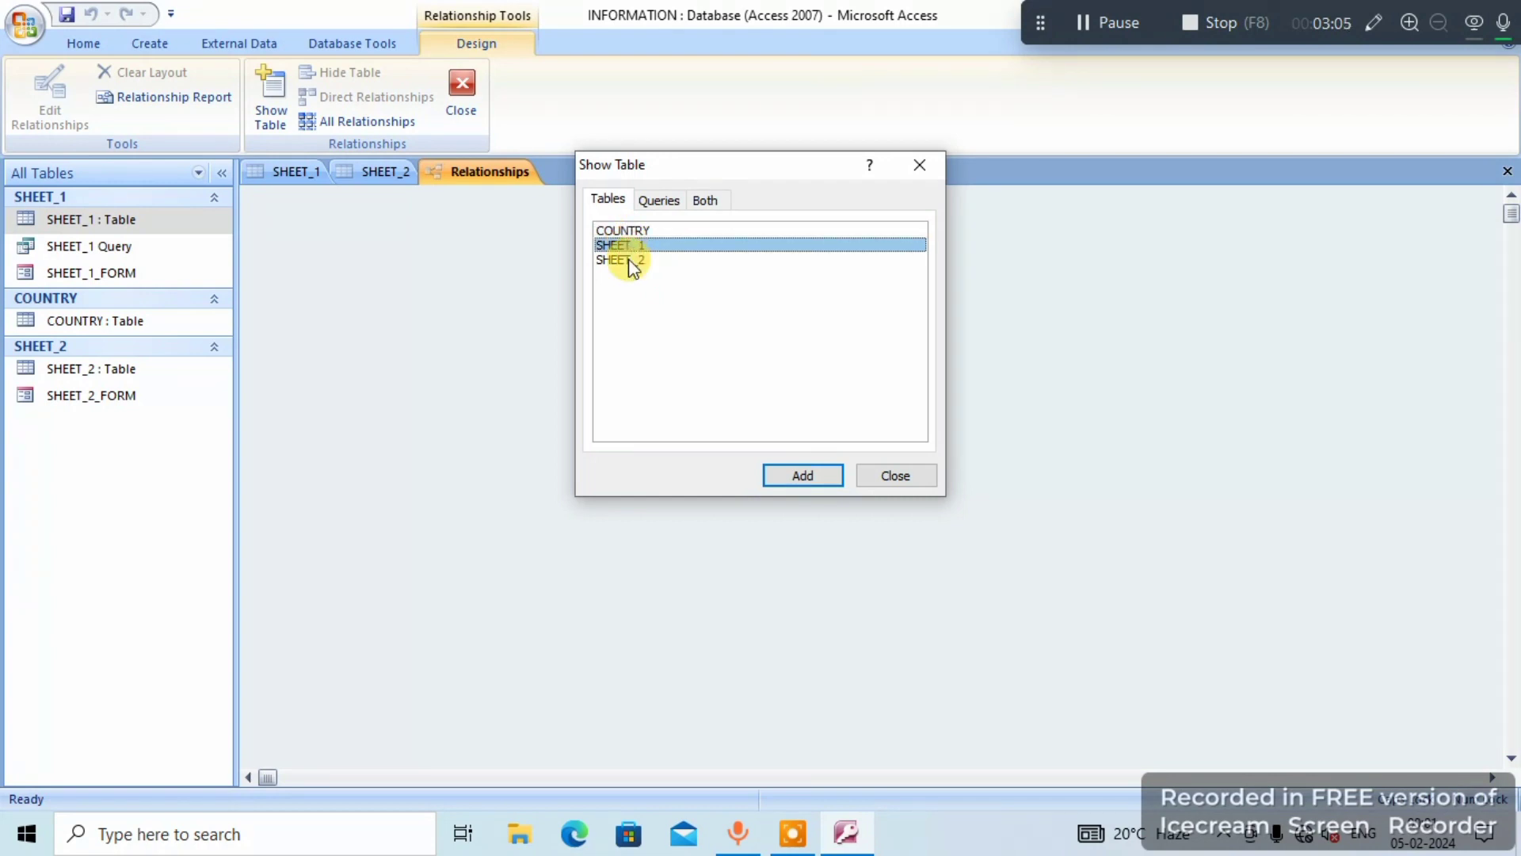
pyautogui.click(813, 477)
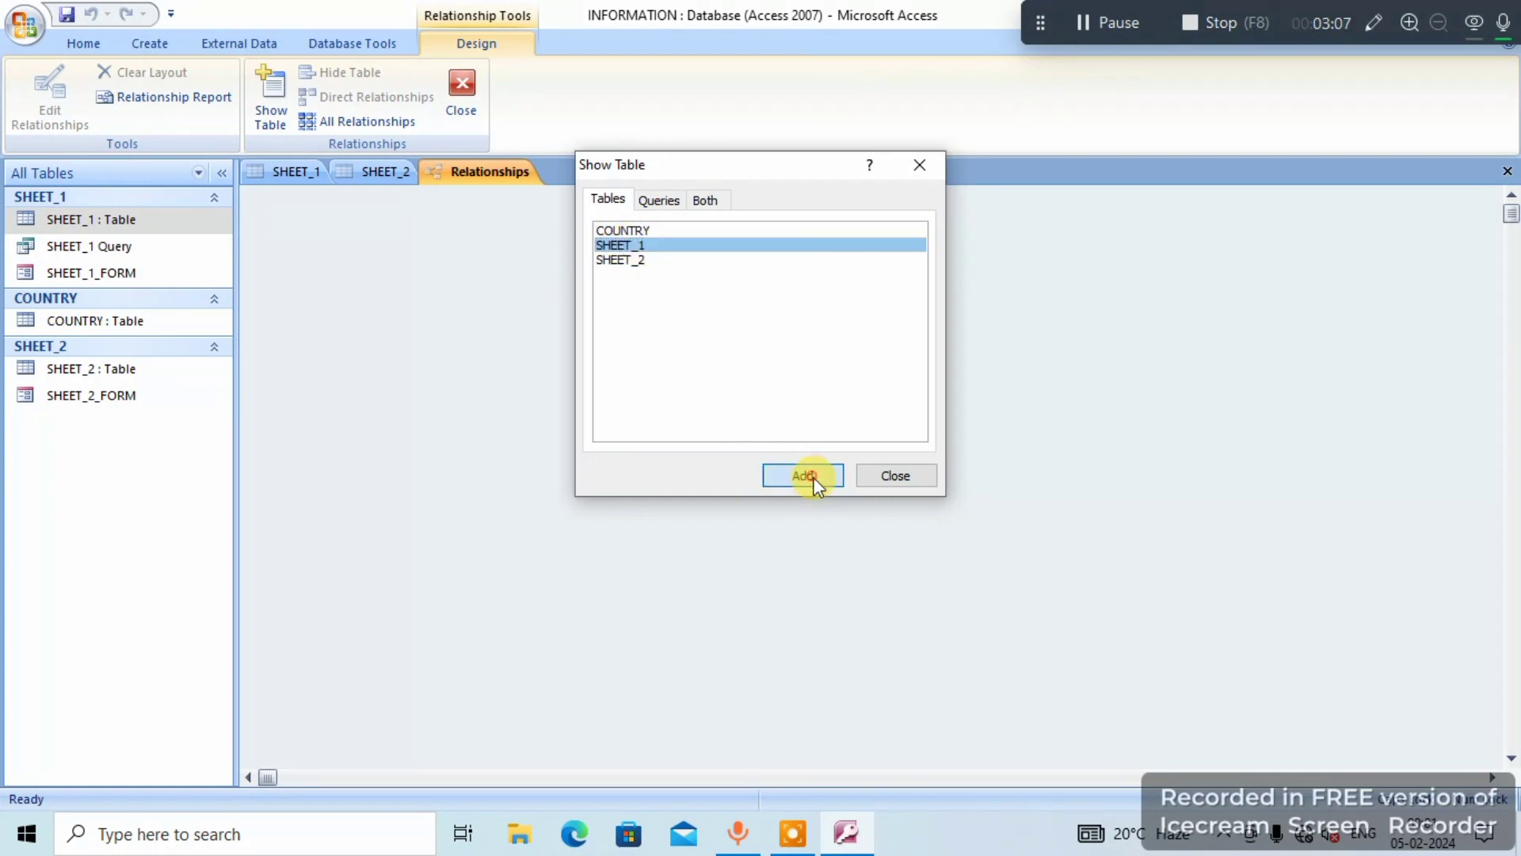
pyautogui.click(626, 259)
pyautogui.click(815, 476)
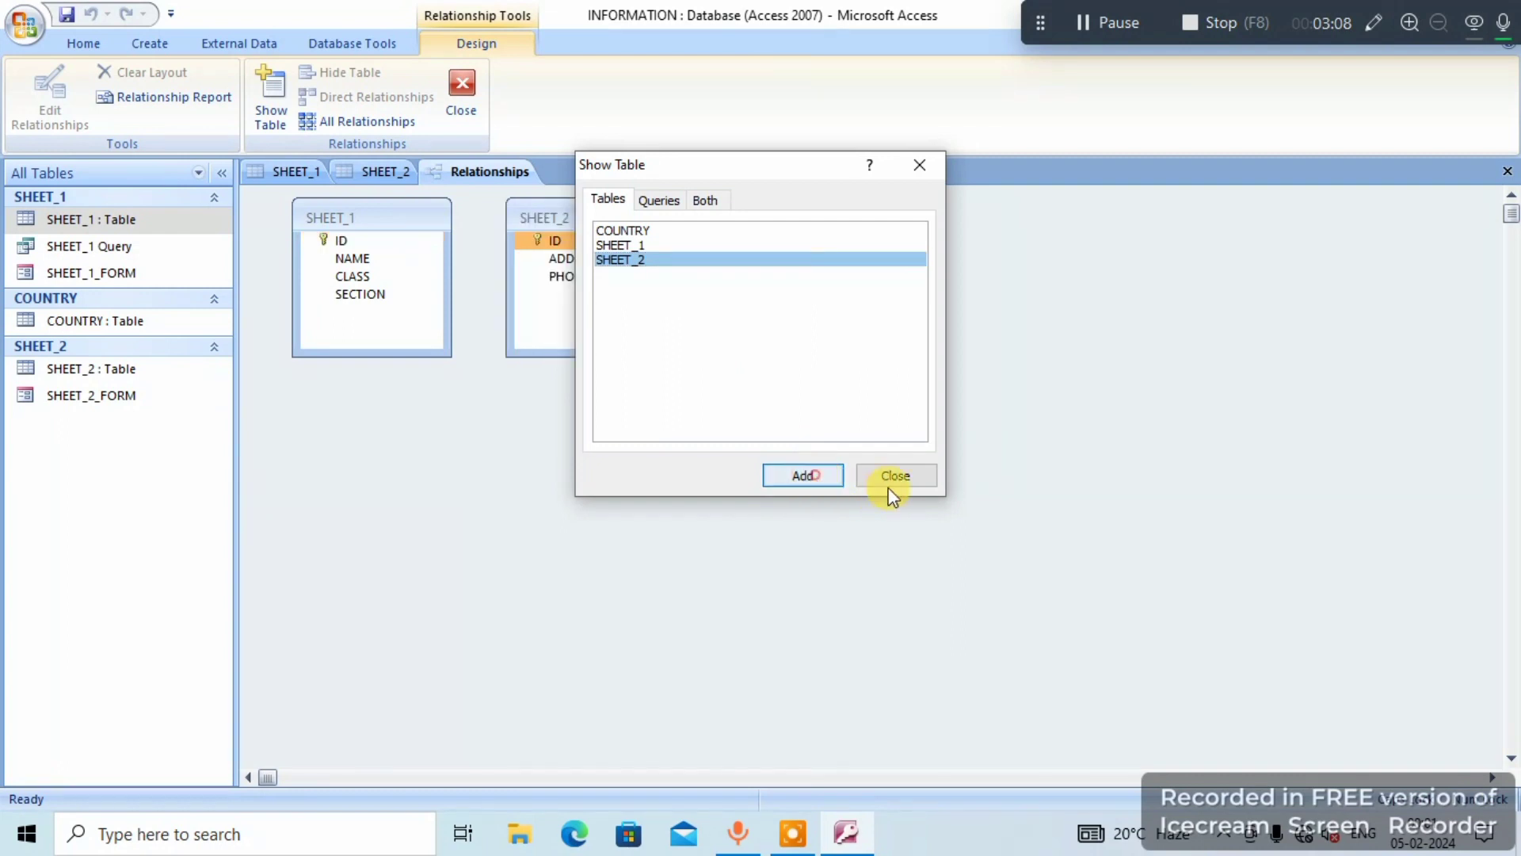
pyautogui.click(893, 495)
# - Widen the SHEET_1 and SHEET_2 table boxes and move SHEET_2 further away, leaving a gap between them
pyautogui.click(609, 217)
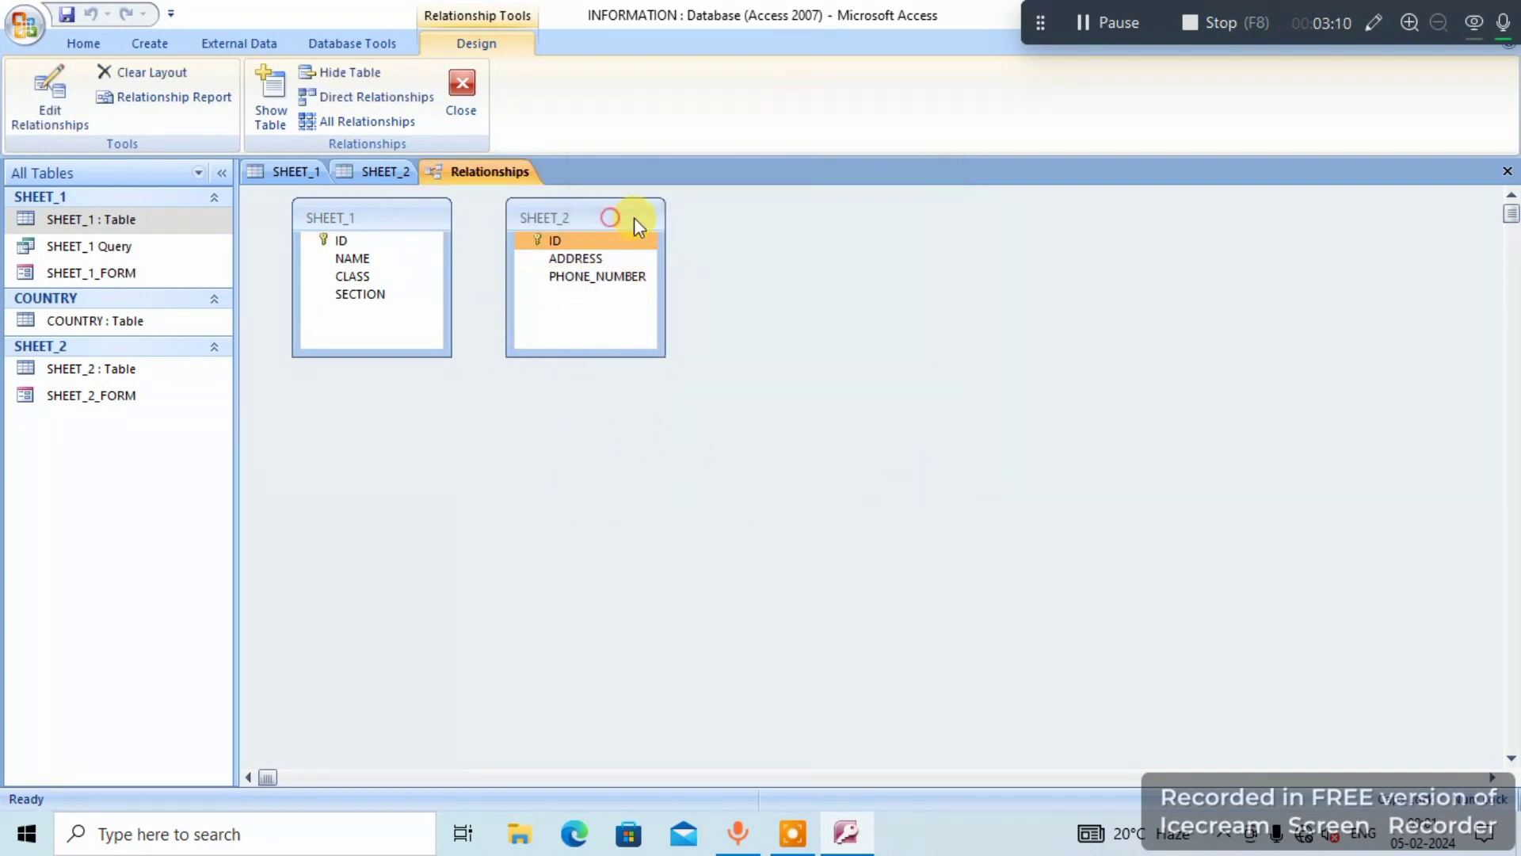
pyautogui.moveTo(634, 217)
pyautogui.mouseDown()
pyautogui.moveTo(748, 227)
pyautogui.moveTo(615, 214)
pyautogui.mouseUp()
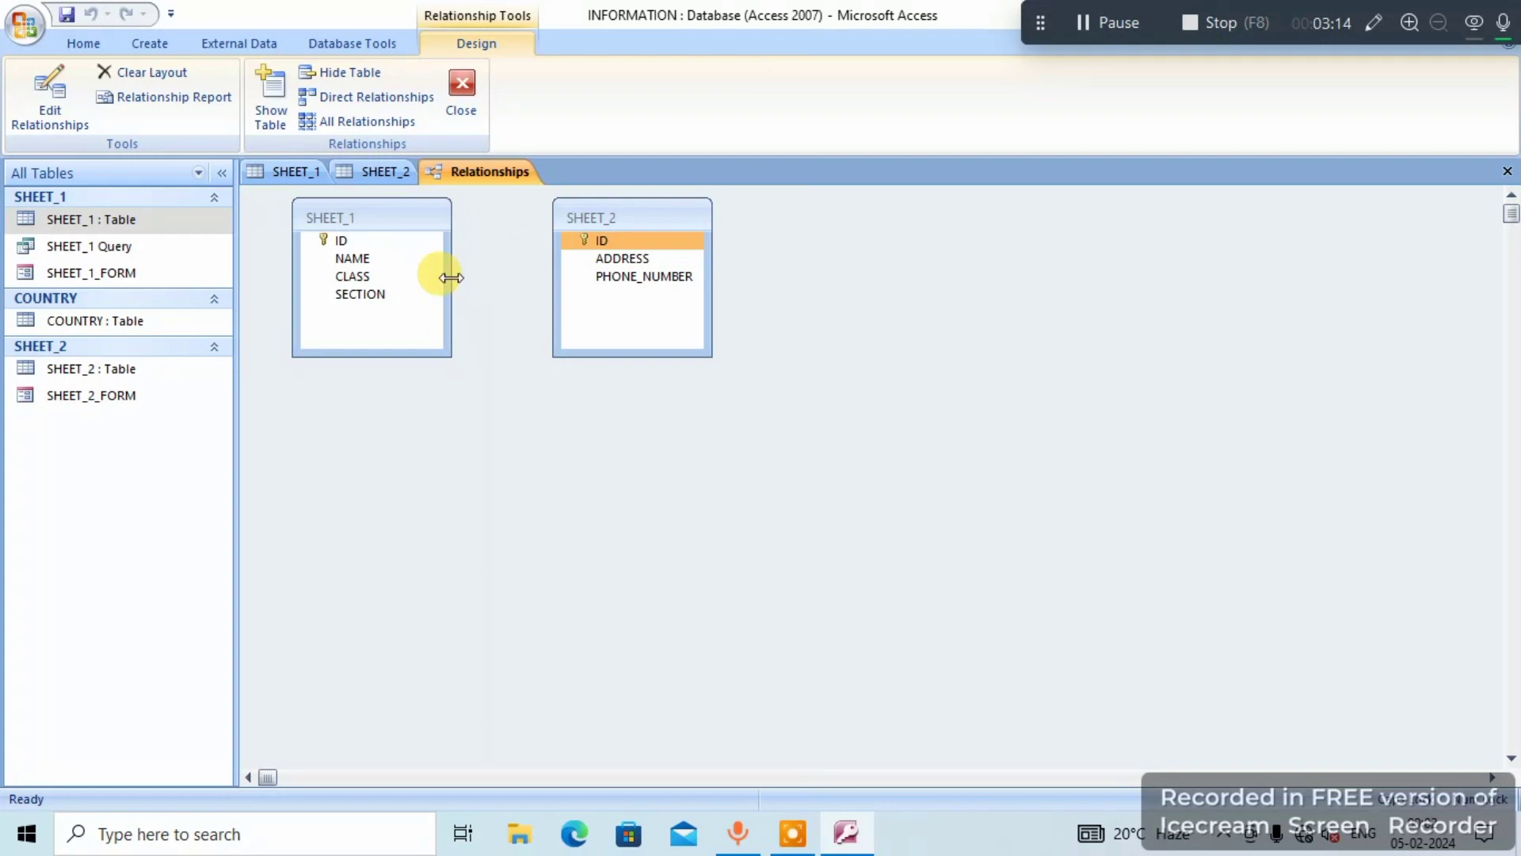
pyautogui.moveTo(452, 277); pyautogui.dragTo(534, 274)
pyautogui.moveTo(705, 277); pyautogui.dragTo(887, 277)
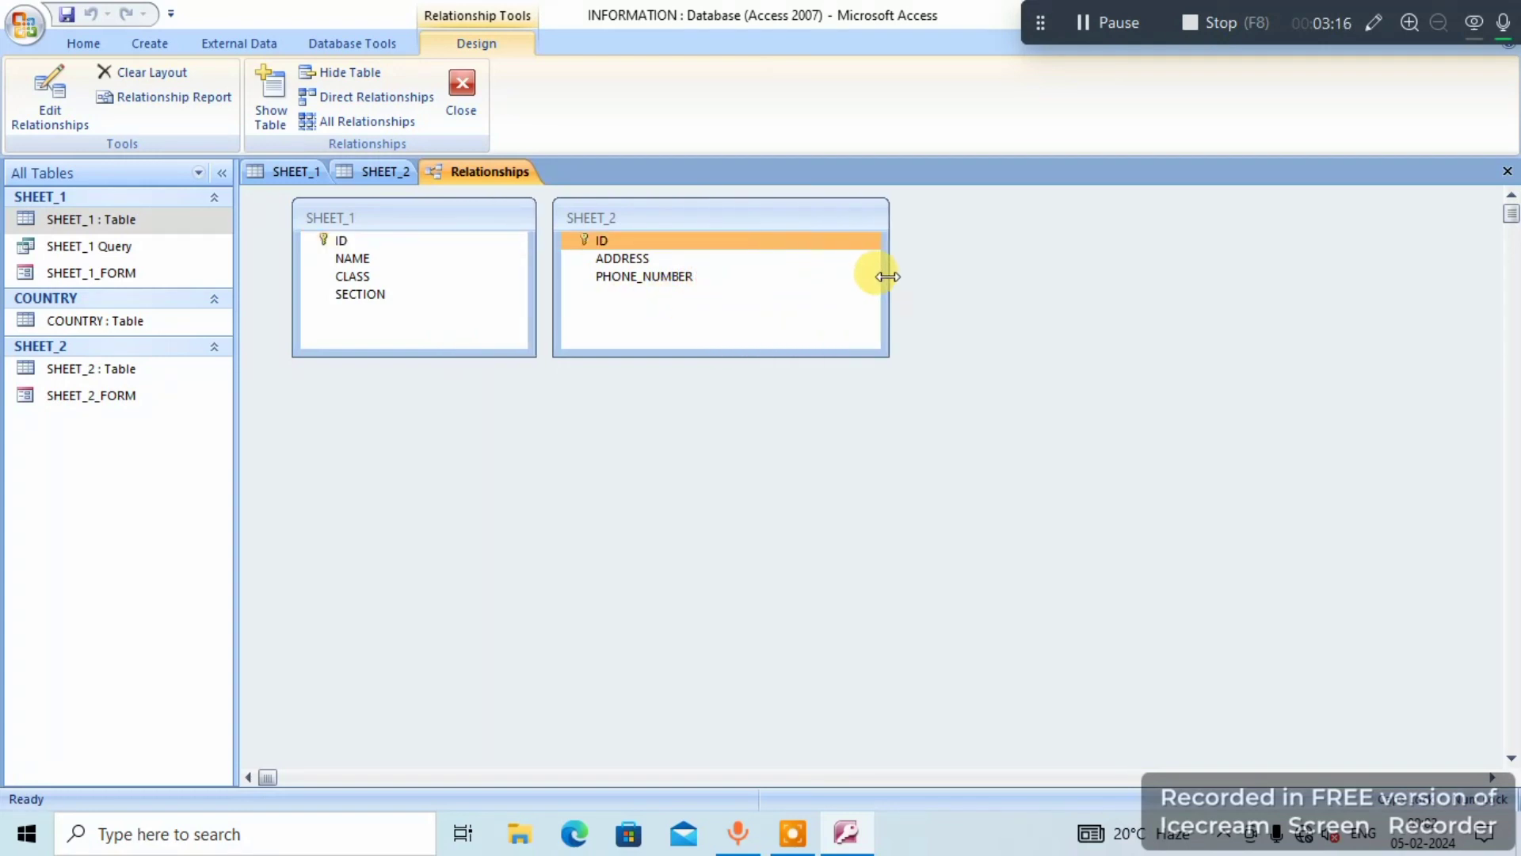
pyautogui.moveTo(708, 217); pyautogui.dragTo(850, 220)
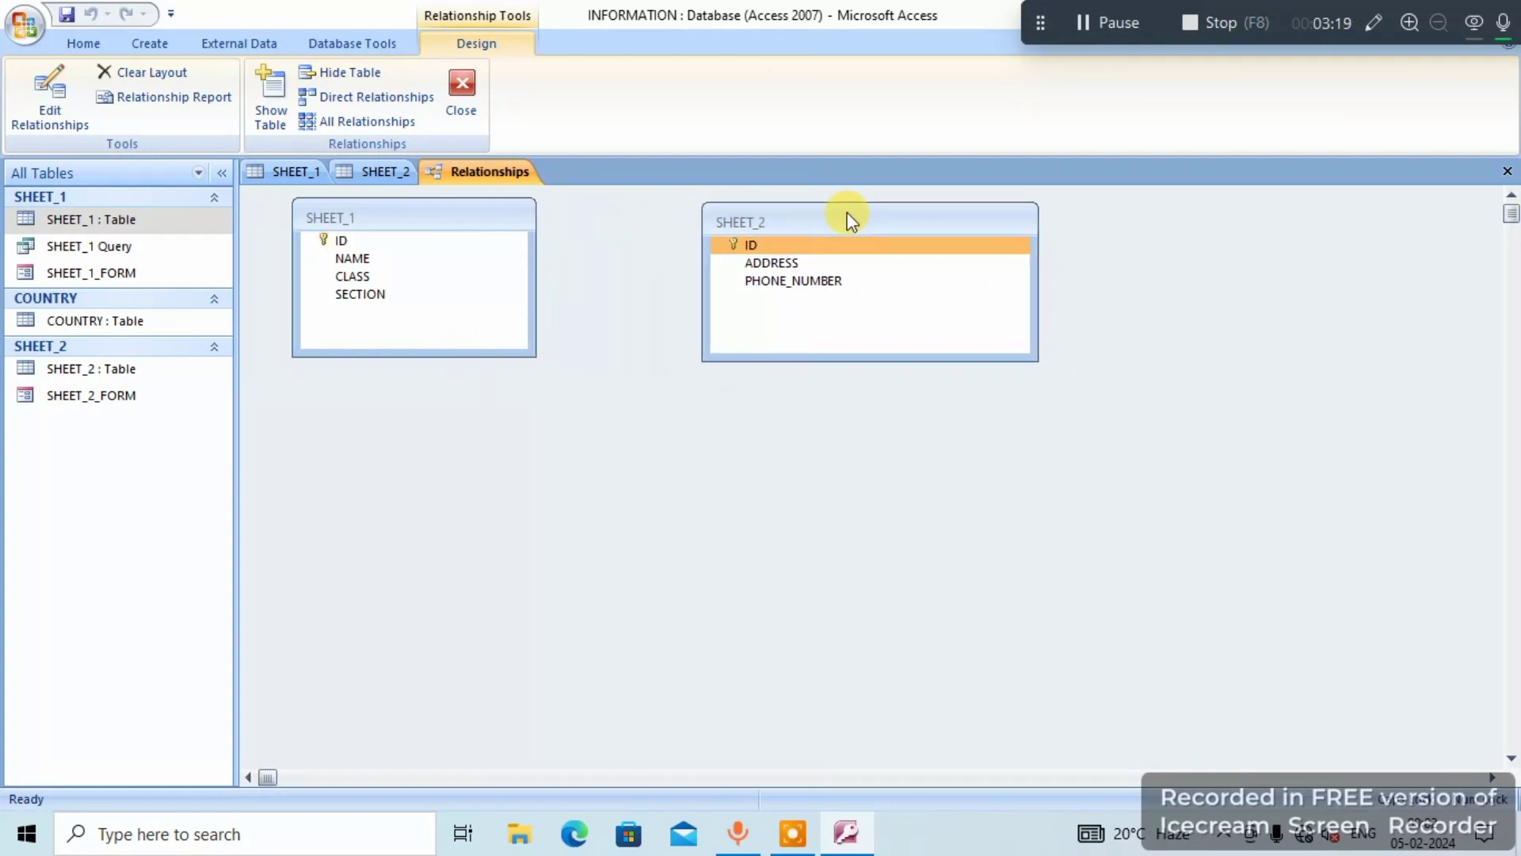
pyautogui.click(535, 264)
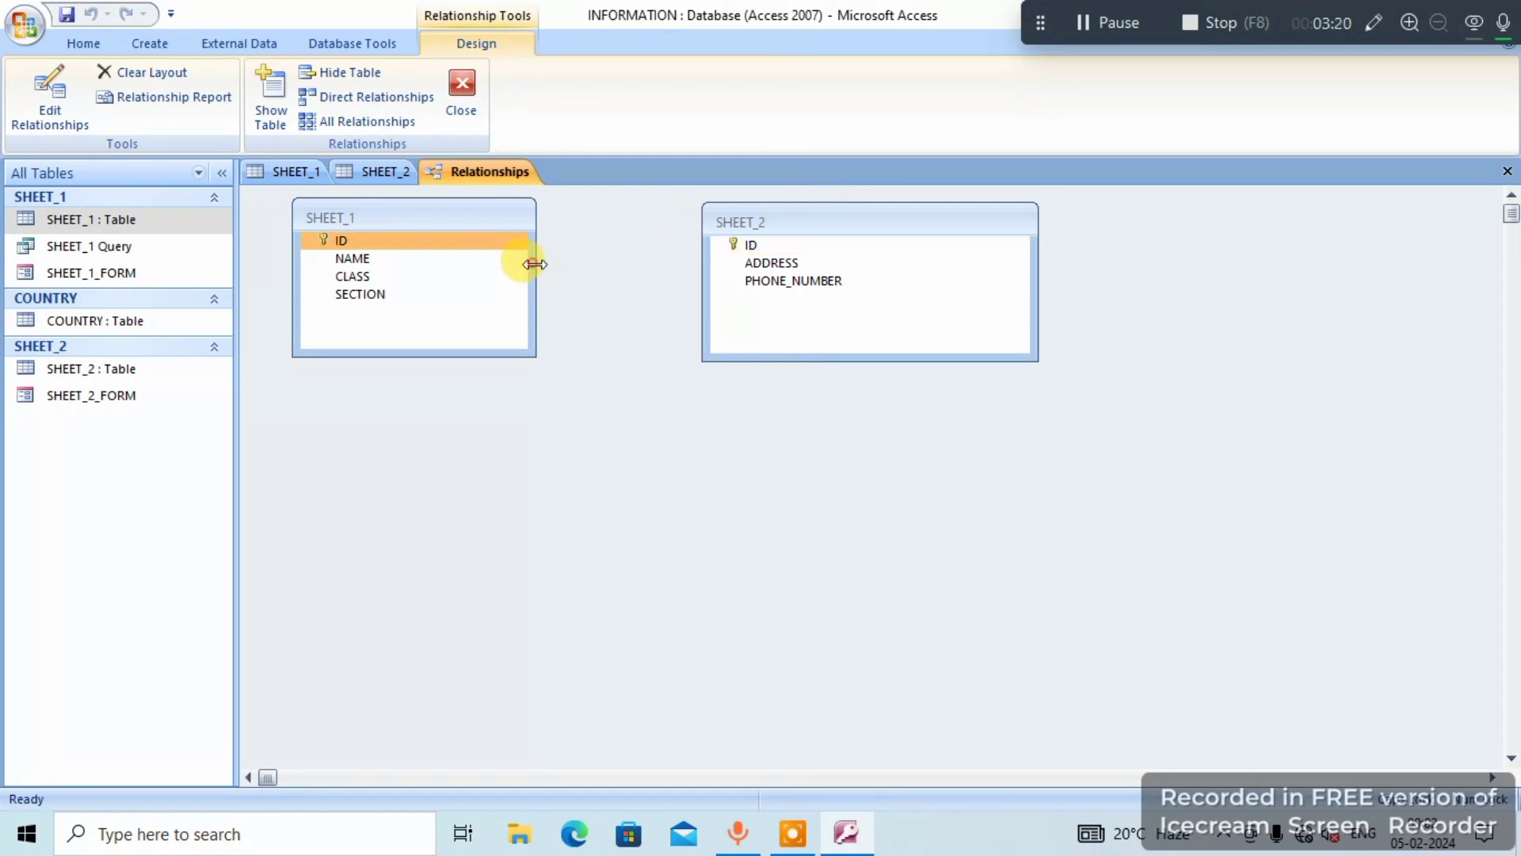
pyautogui.moveTo(535, 264); pyautogui.dragTo(618, 261)
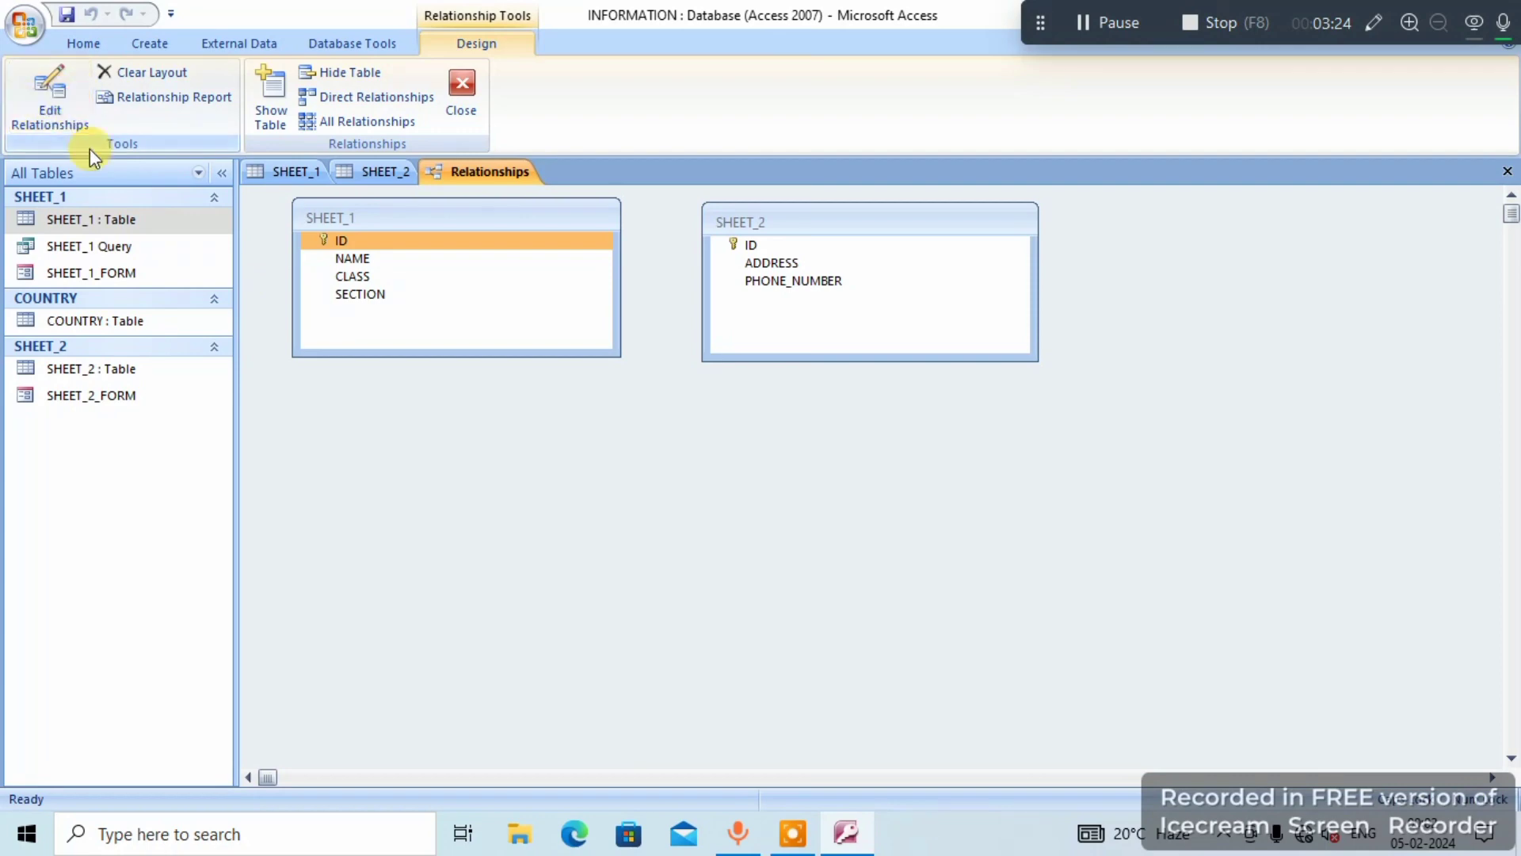
# - Start a new relationship with SHEET_1 as the left table and SHEET_2 as the right table
pyautogui.click(68, 115)
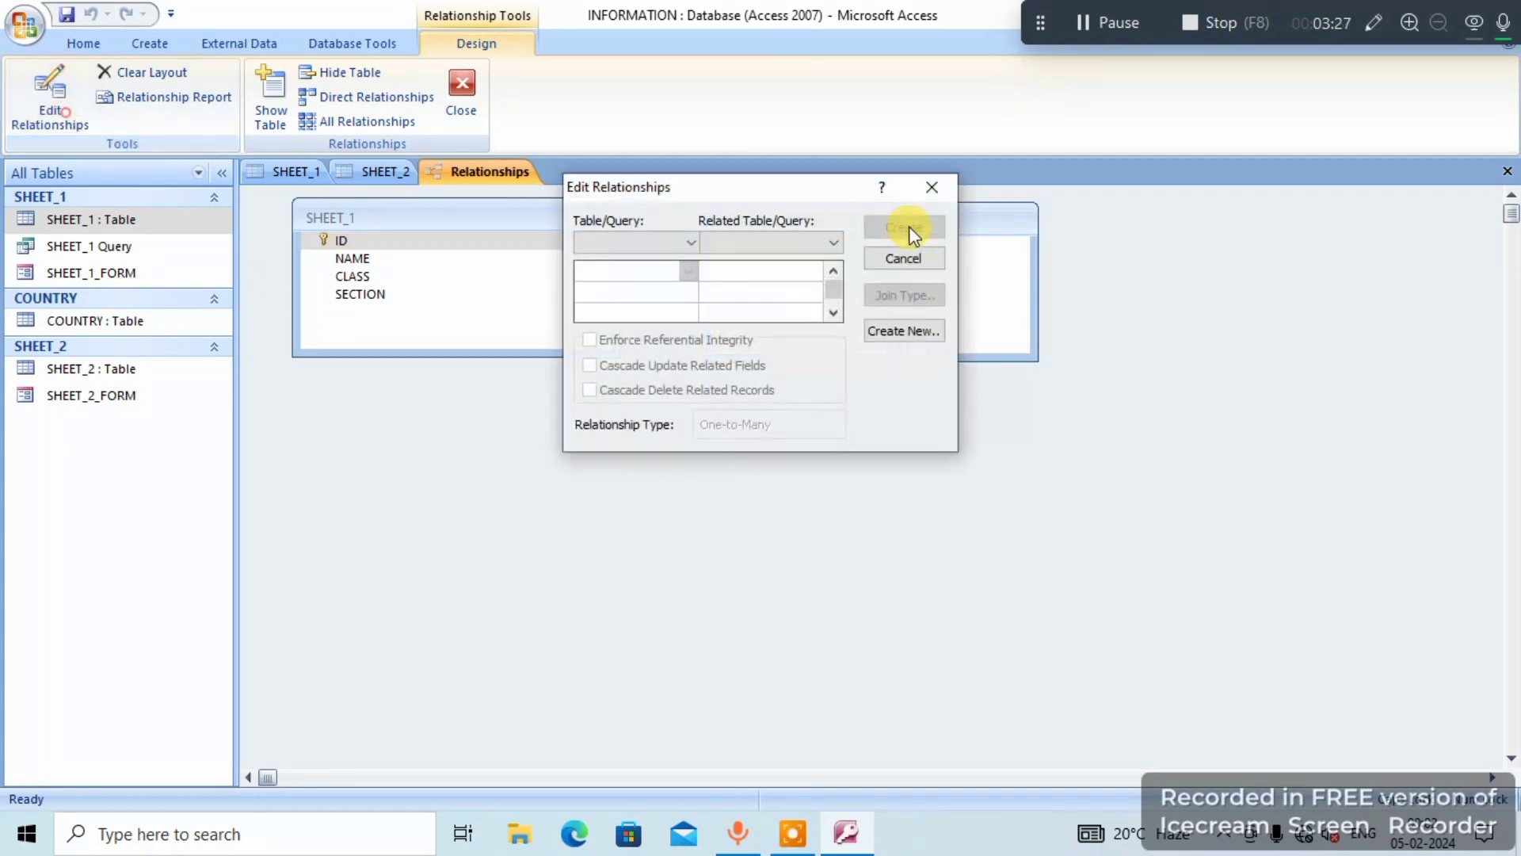
pyautogui.moveTo(843, 202); pyautogui.dragTo(837, 401)
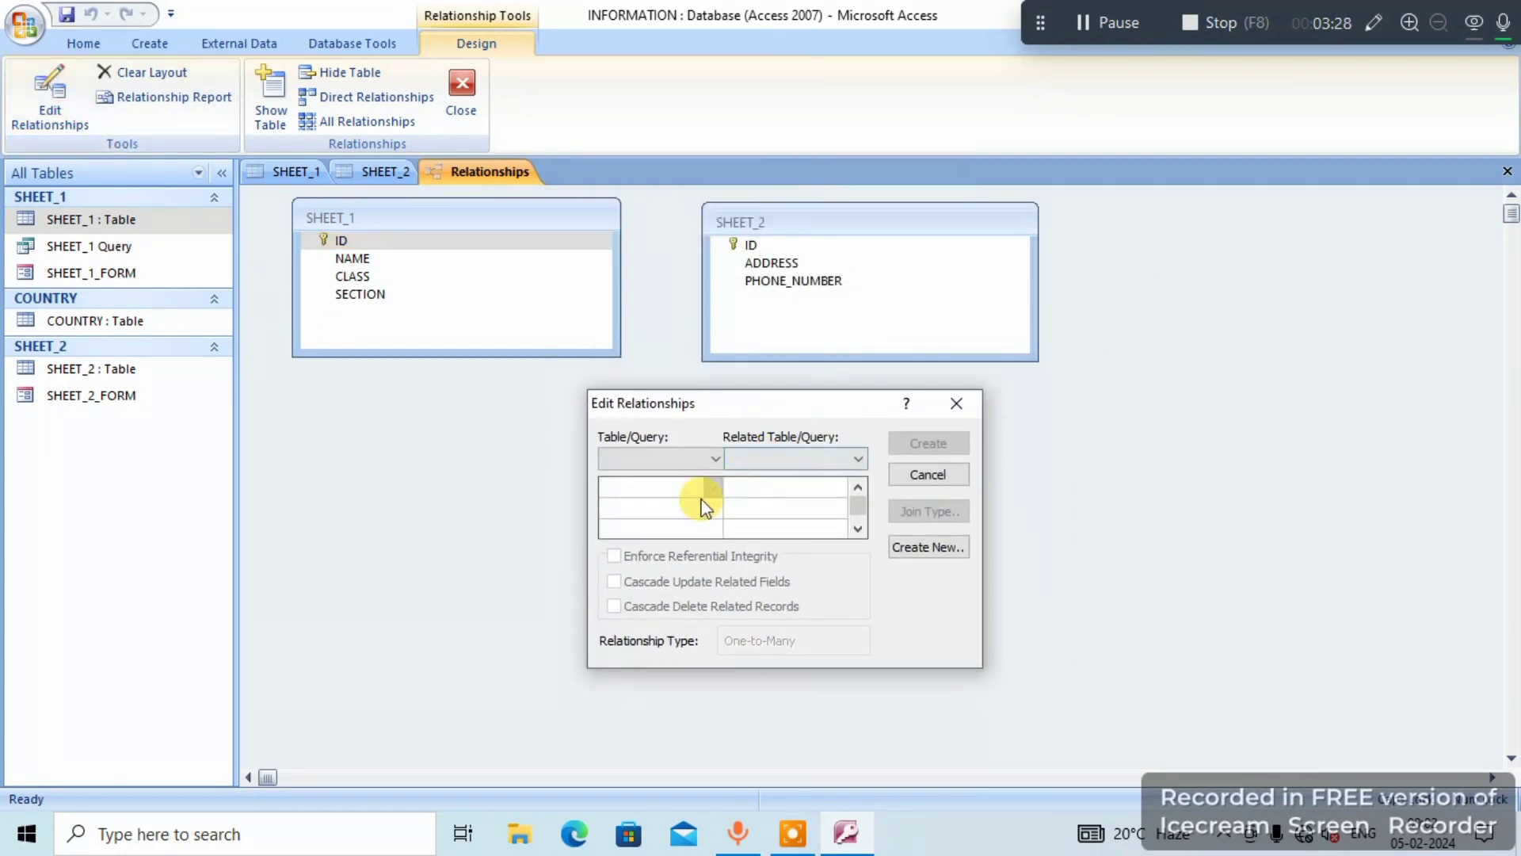
pyautogui.click(956, 546)
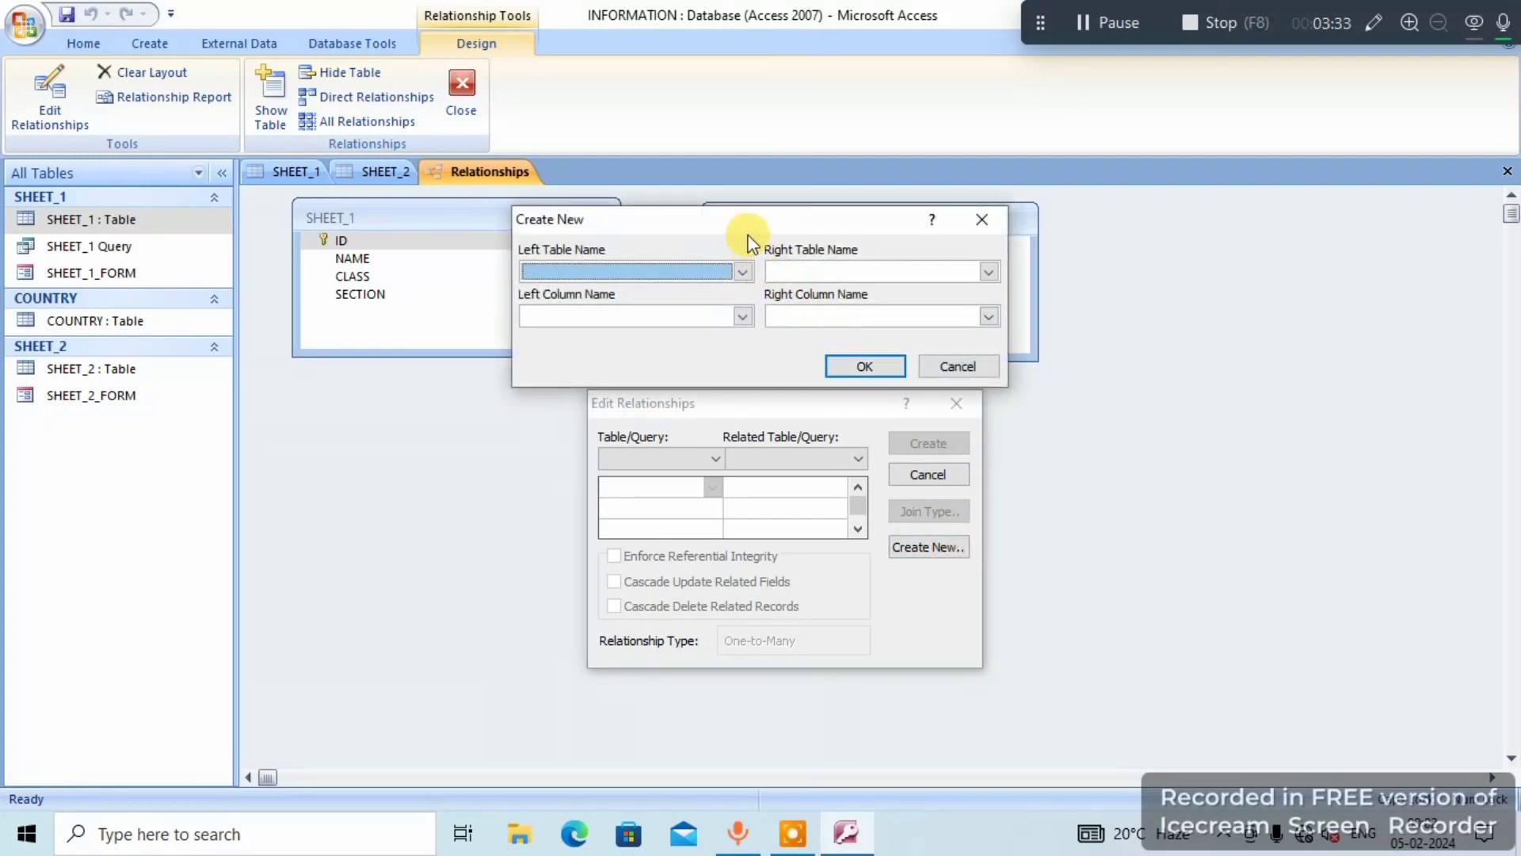
pyautogui.moveTo(759, 221); pyautogui.dragTo(1086, 380)
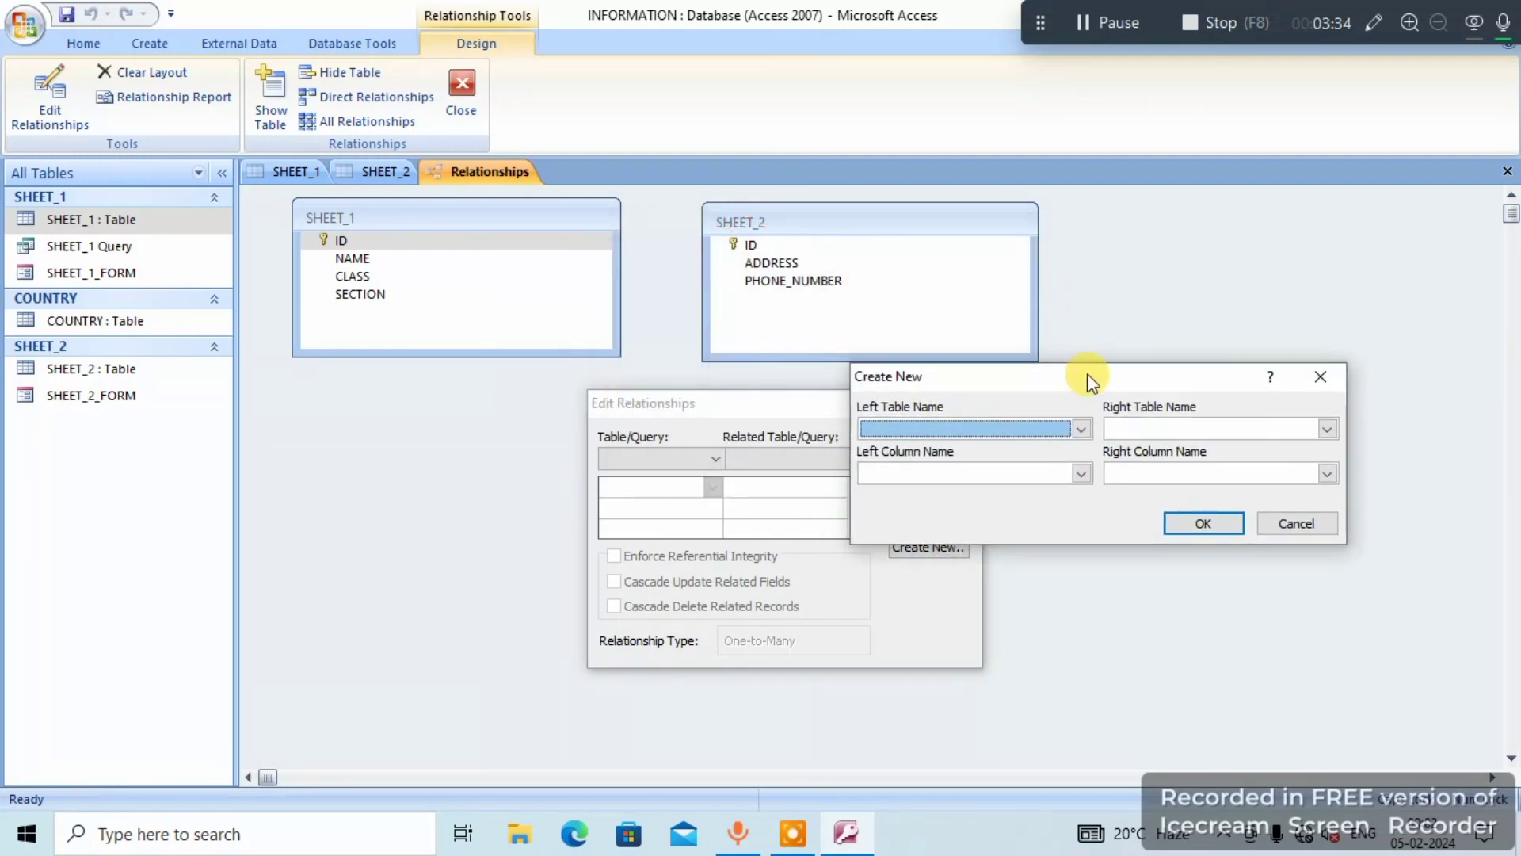
pyautogui.click(1082, 430)
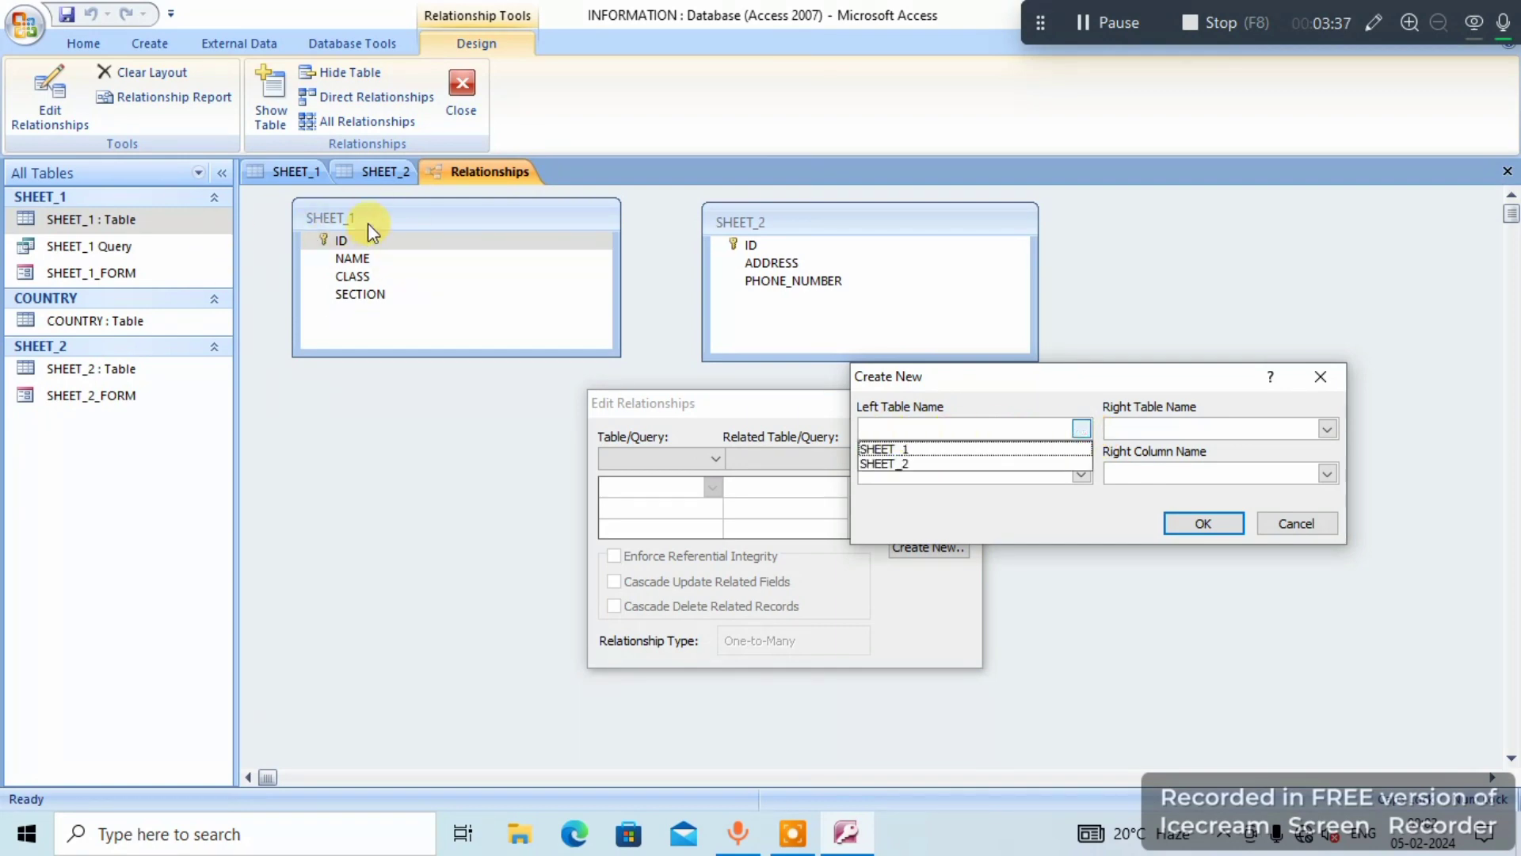
pyautogui.click(921, 448)
pyautogui.click(1278, 430)
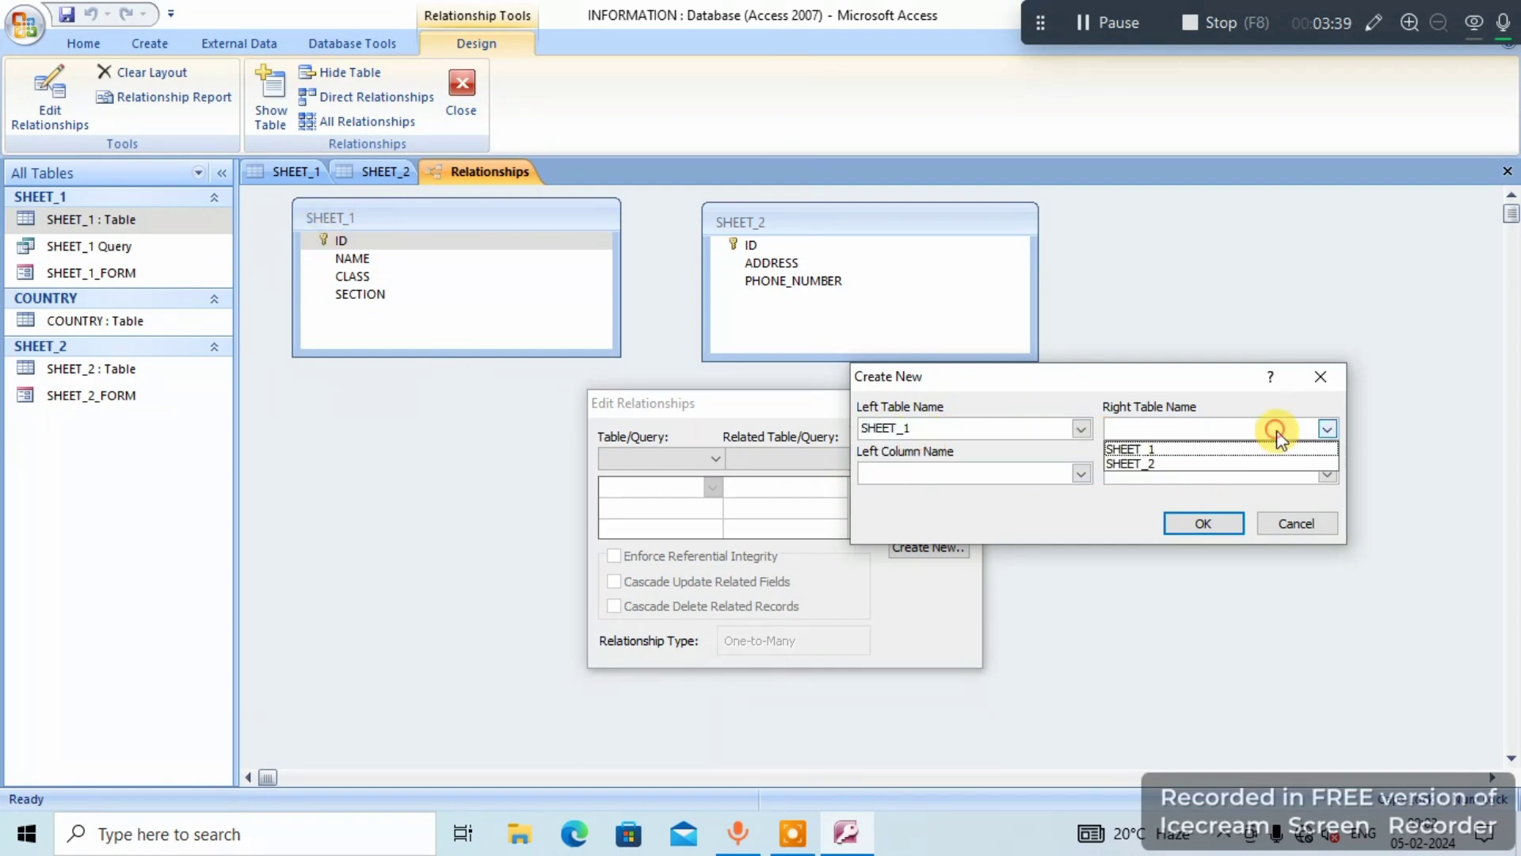
pyautogui.click(1172, 464)
# - Create the relationship joining the left column NAME to the right column PHONE_NUMBER
pyautogui.click(896, 473)
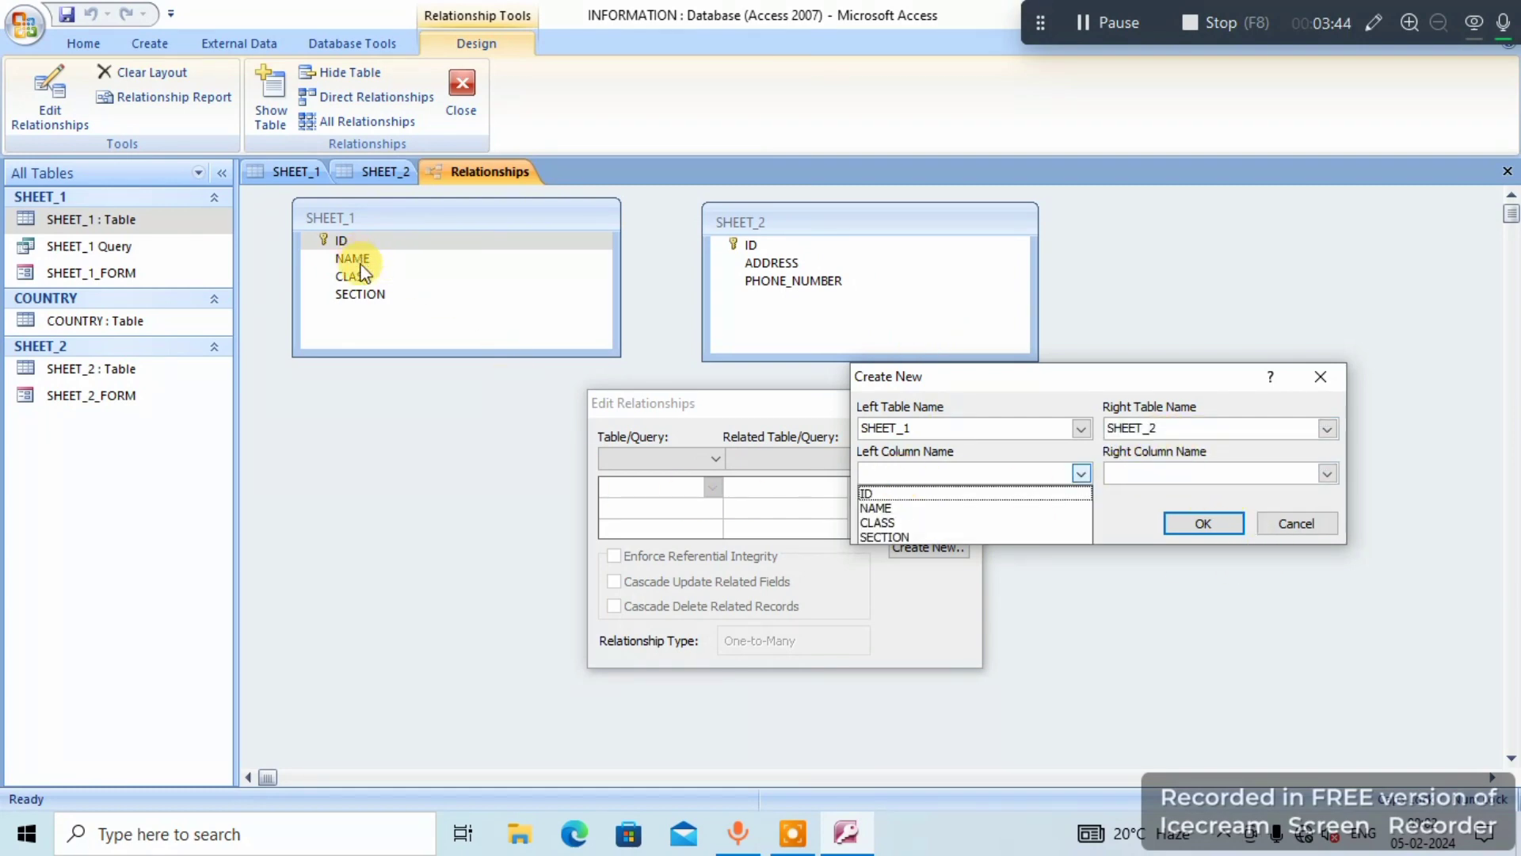
pyautogui.click(880, 508)
pyautogui.click(1257, 473)
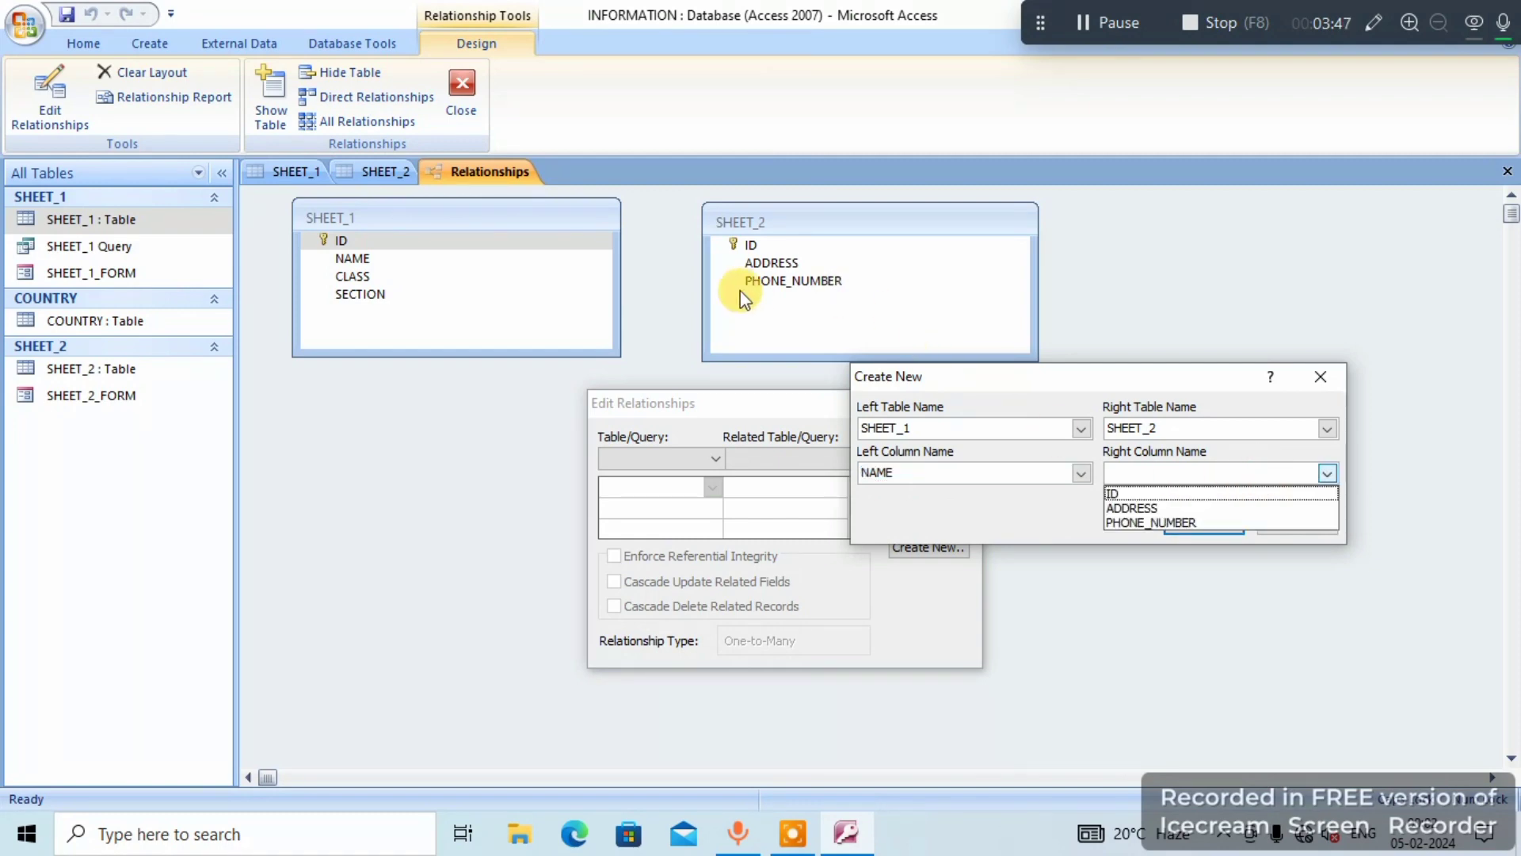
pyautogui.click(1162, 520)
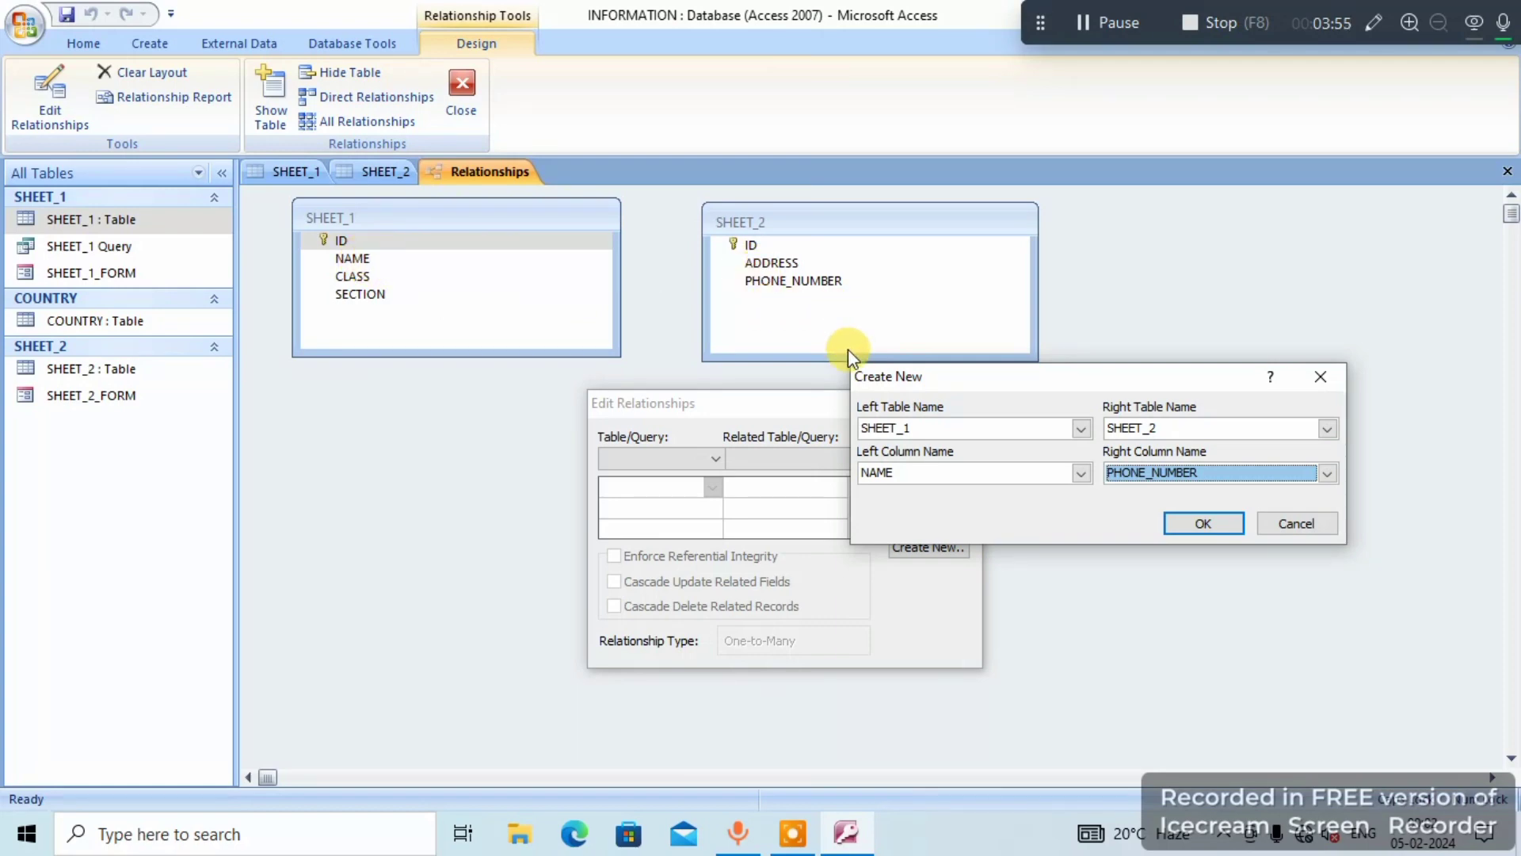
pyautogui.click(1195, 527)
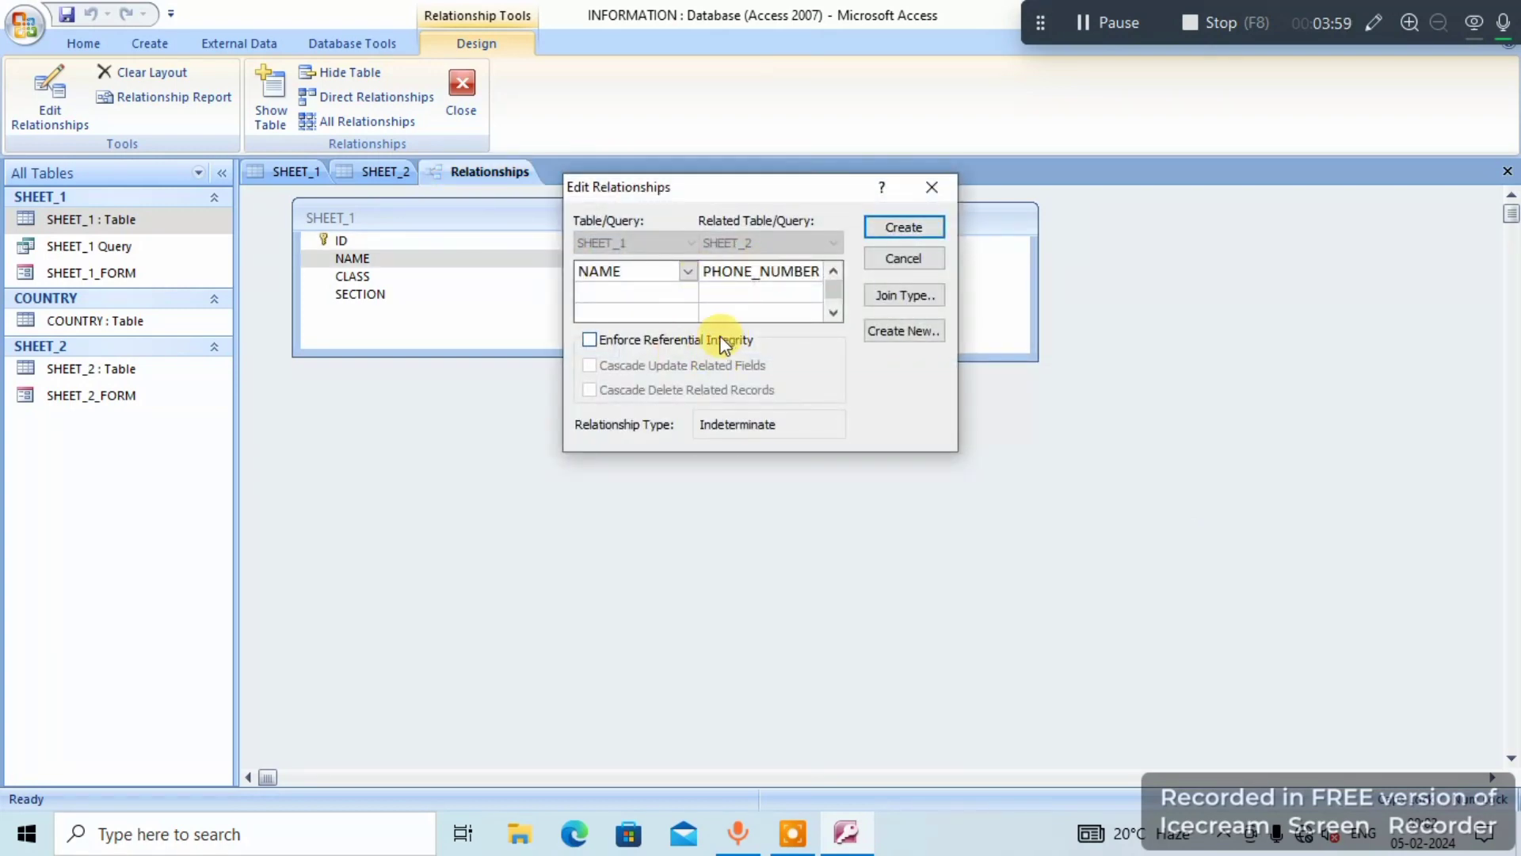
pyautogui.click(902, 226)
pyautogui.click(469, 274)
pyautogui.click(466, 257)
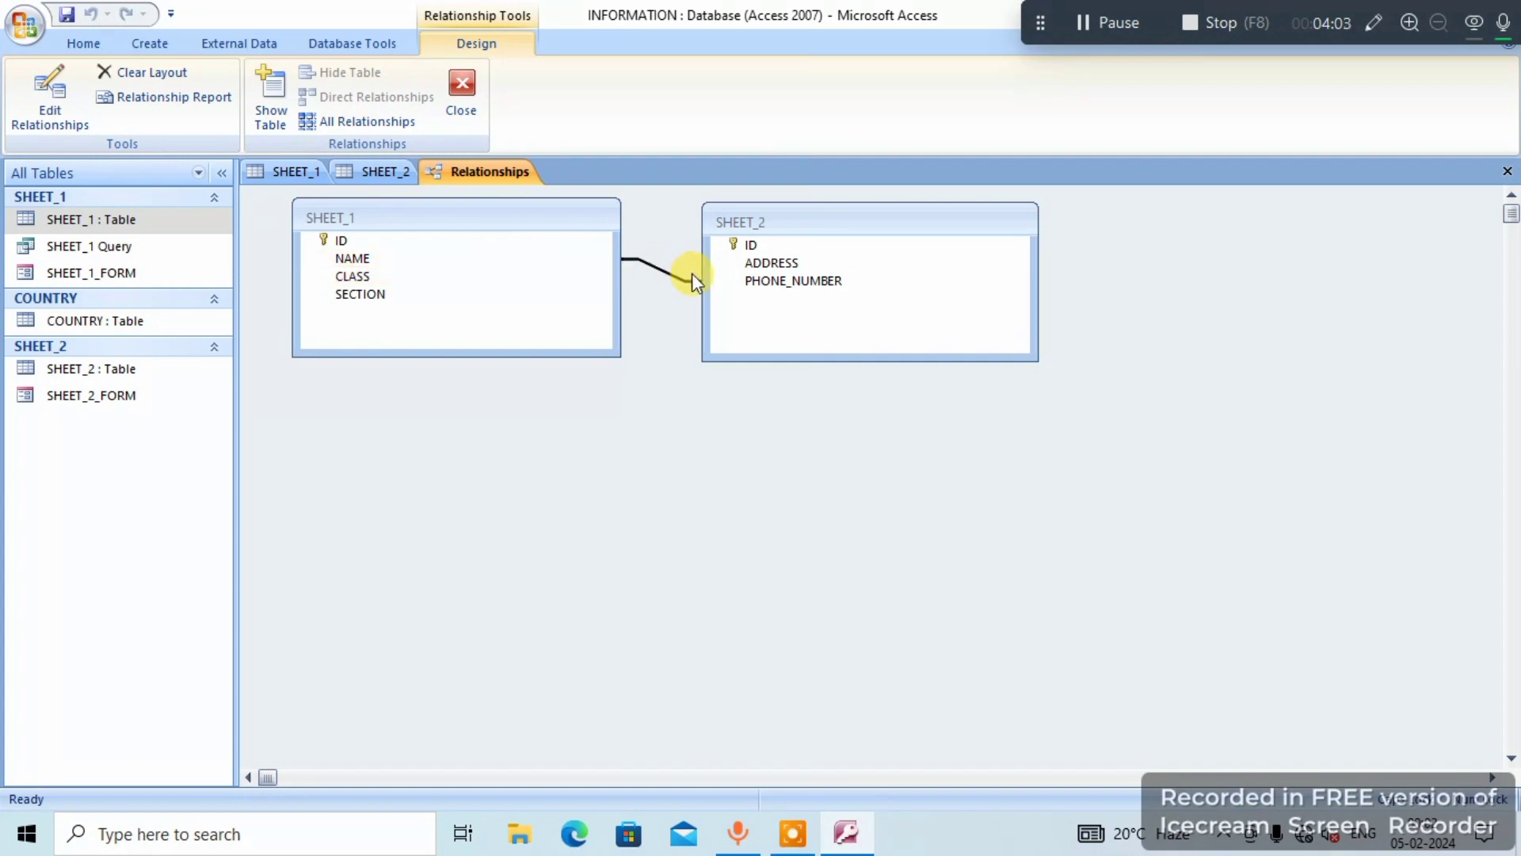